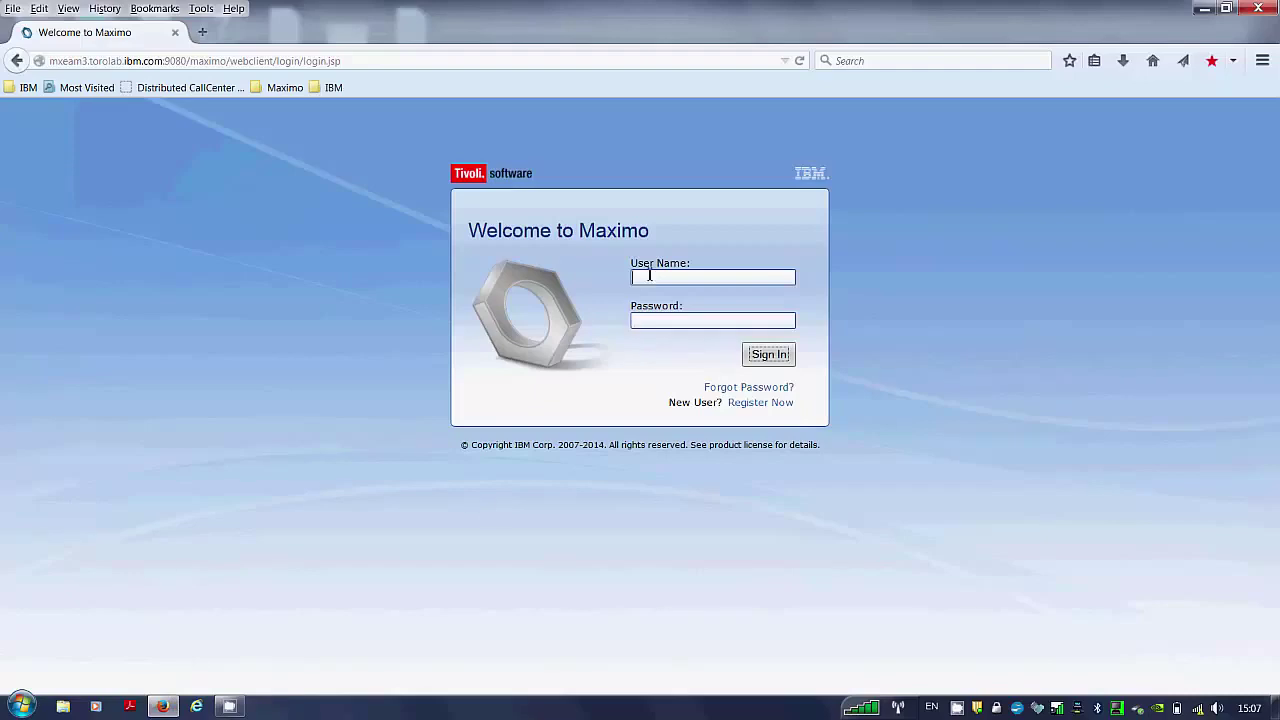
Sign in with the suggested administrator user name and its password.
text(maxad)
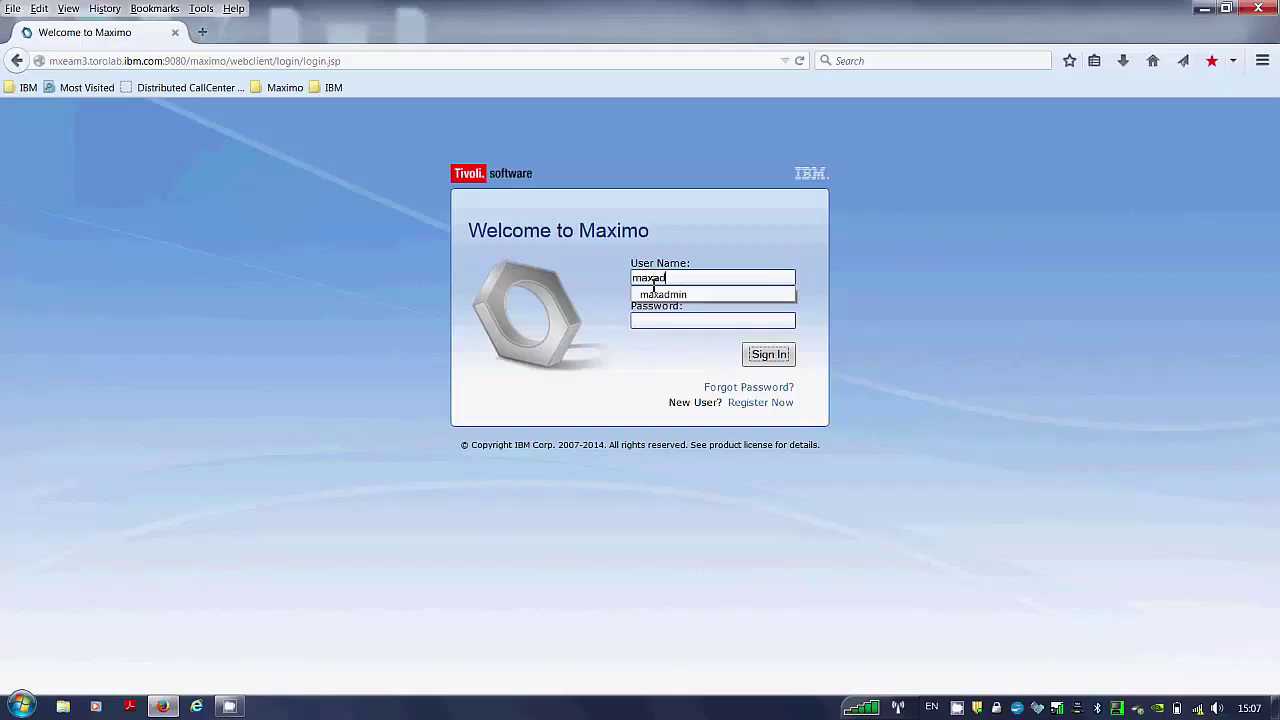
text(min)
key(Down)
key(Return)
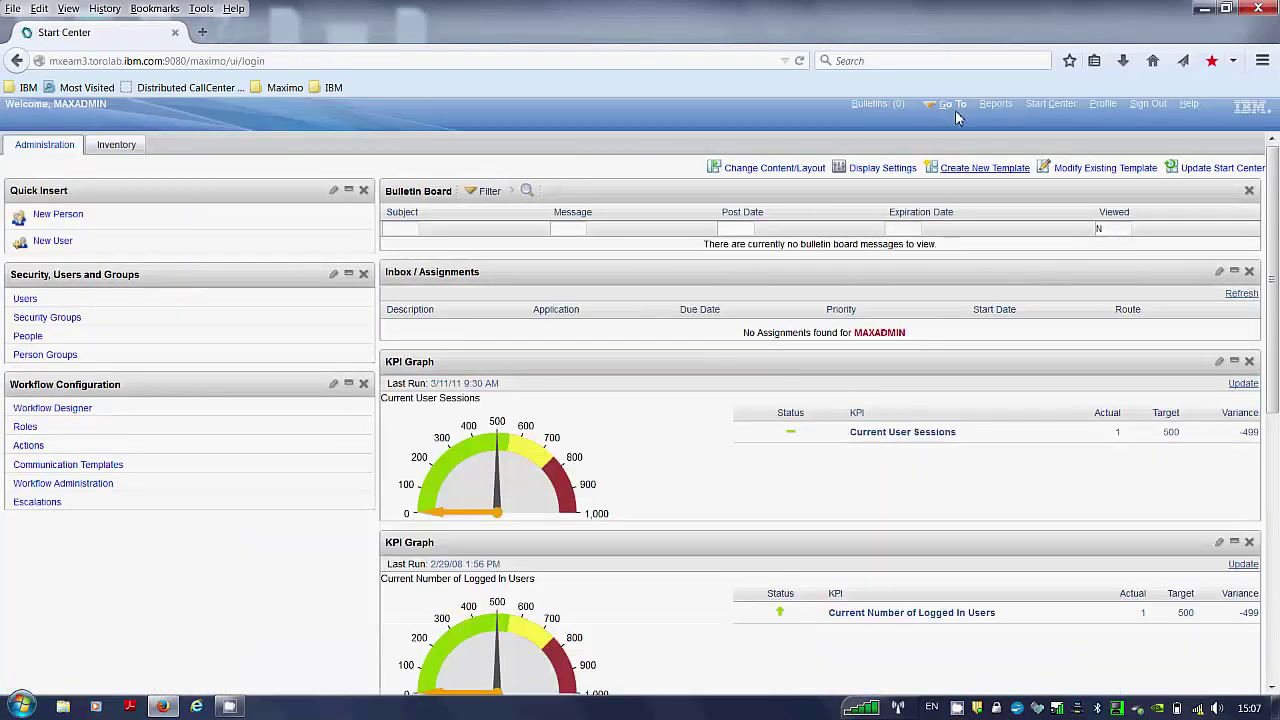
Open the Work Order Tracking application from Go To > Work Orders.
click(953, 106)
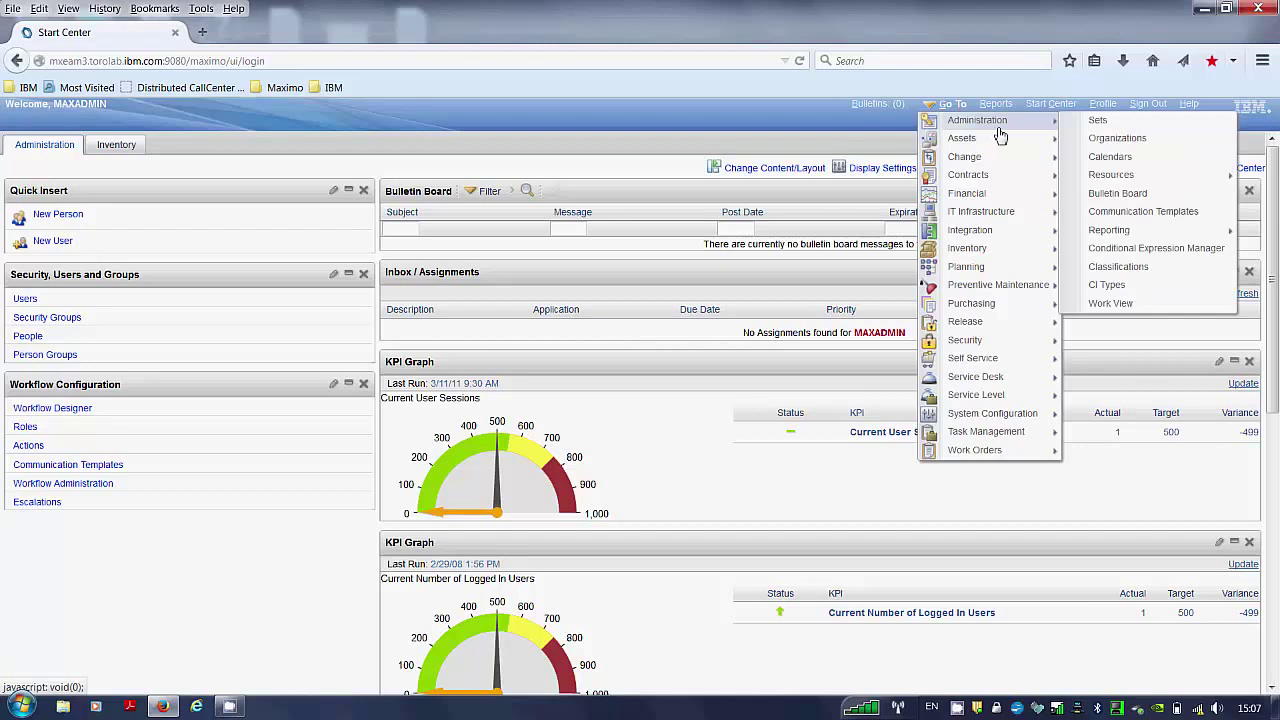
mouse_move(1015, 455)
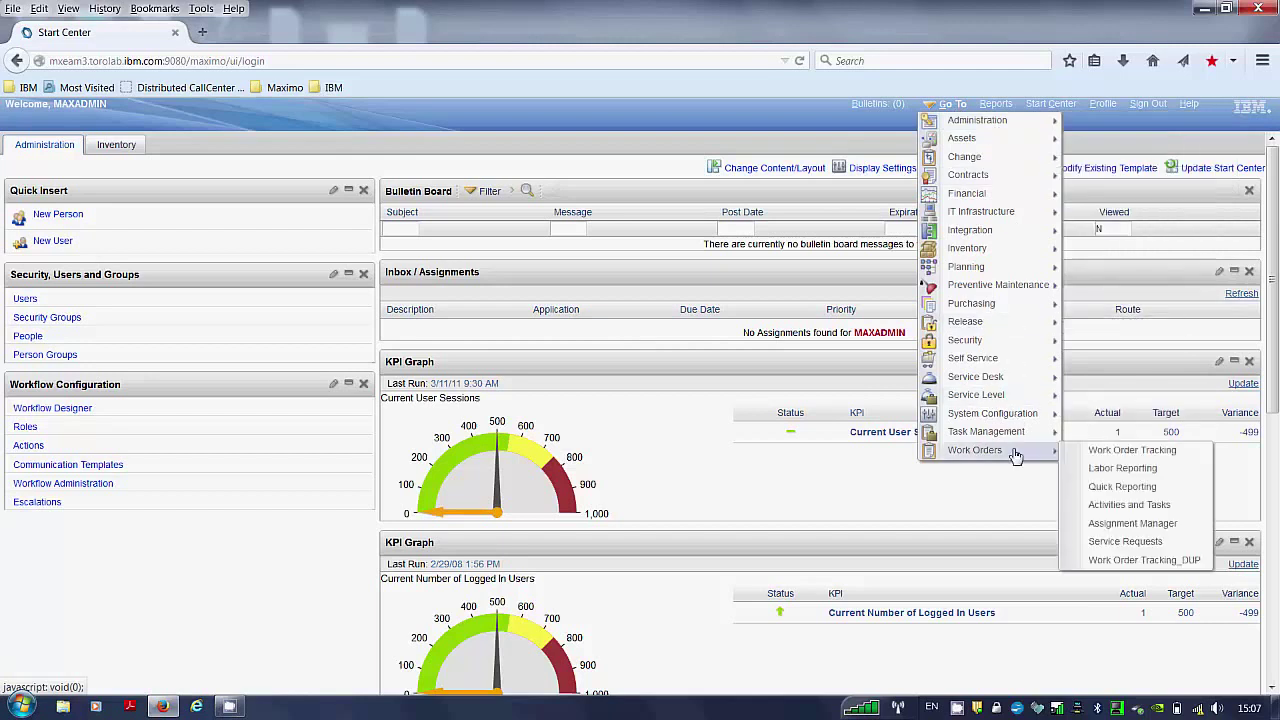
click(1094, 453)
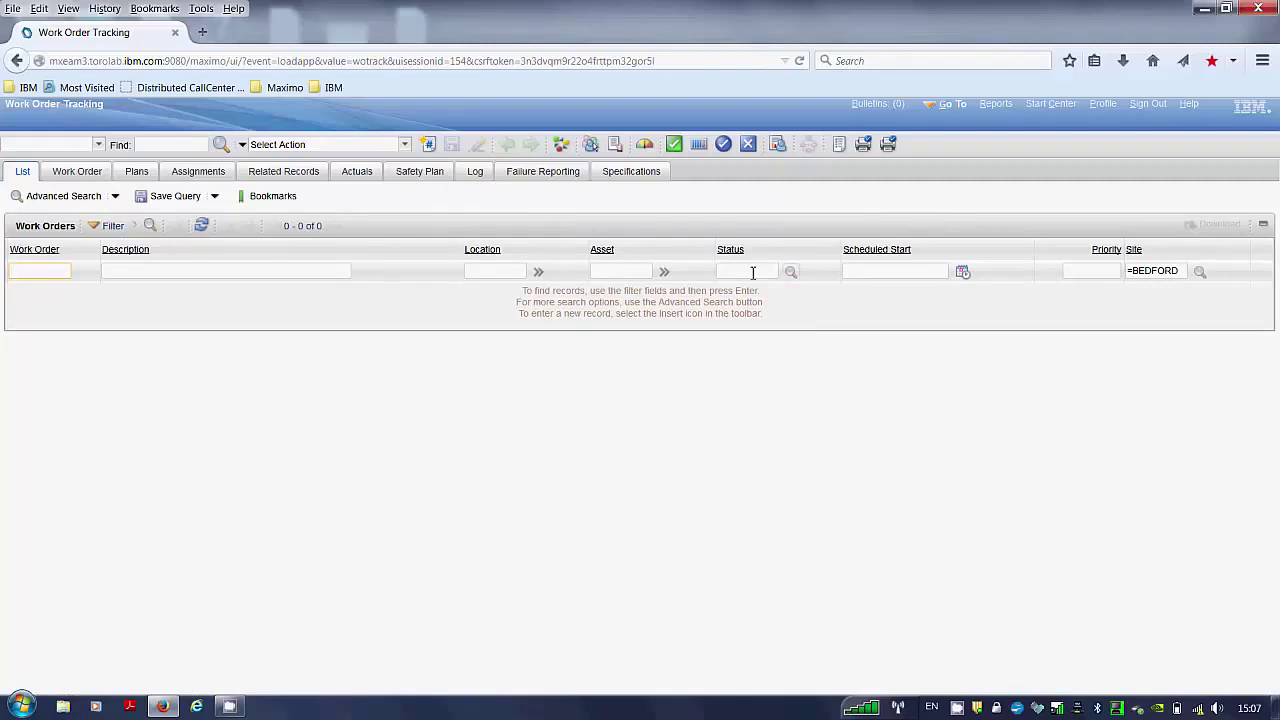
Filter work orders to status APPR and run the search.
click(791, 272)
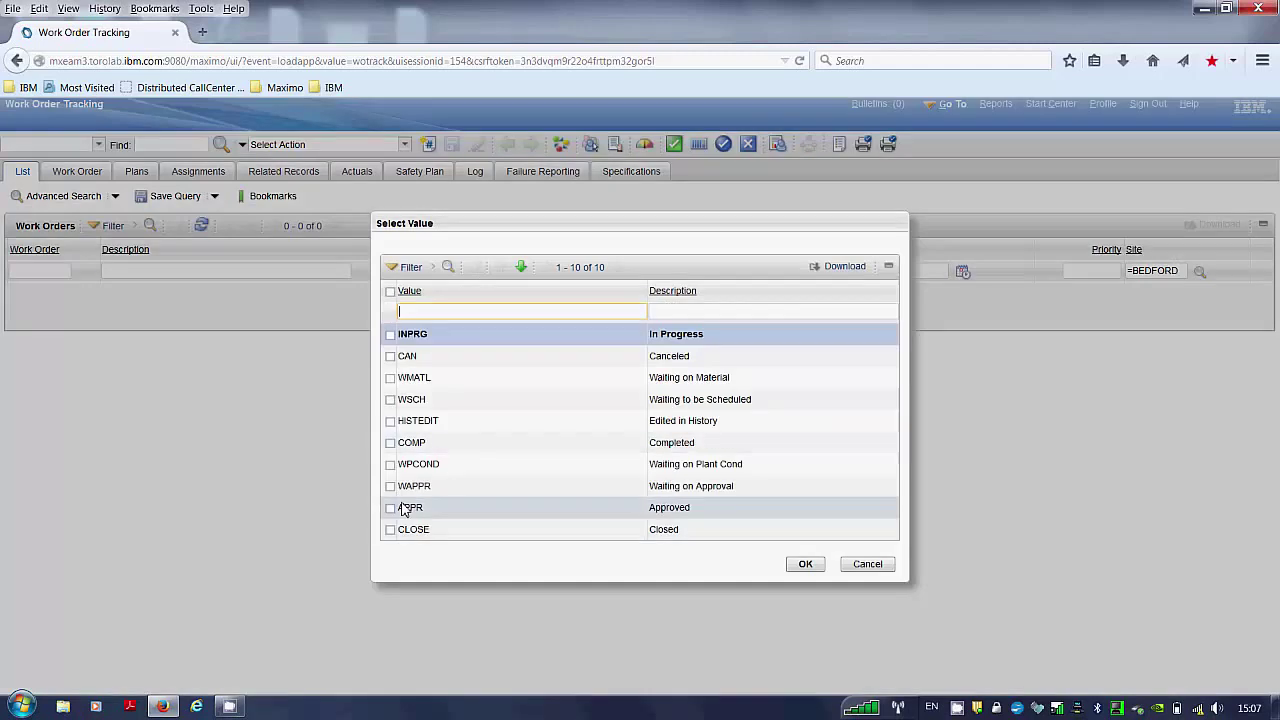
click(410, 509)
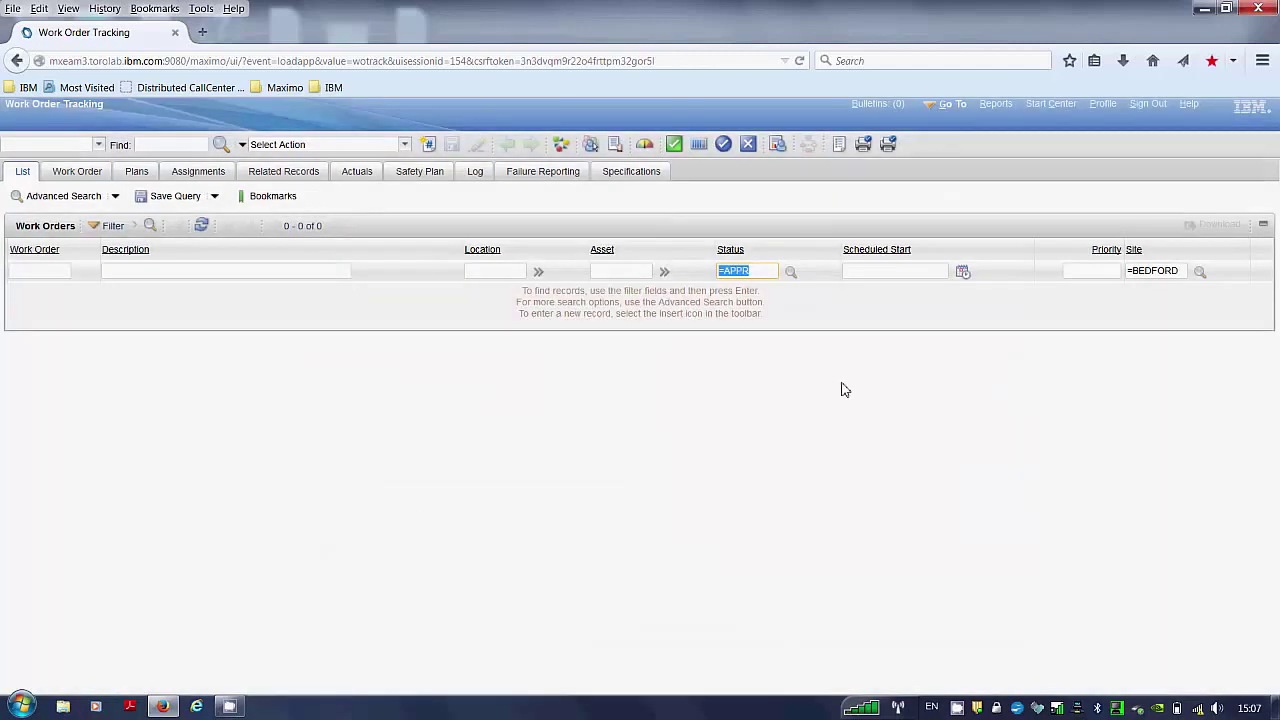
click(757, 270)
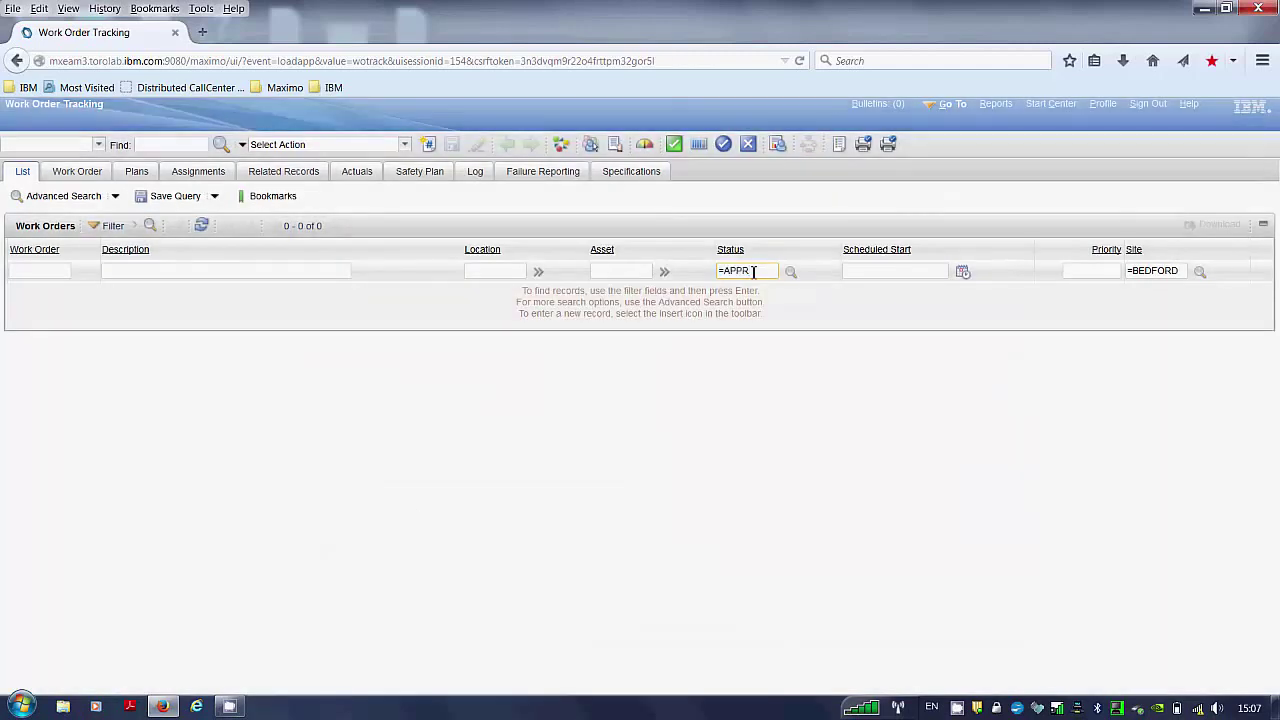
key(Return)
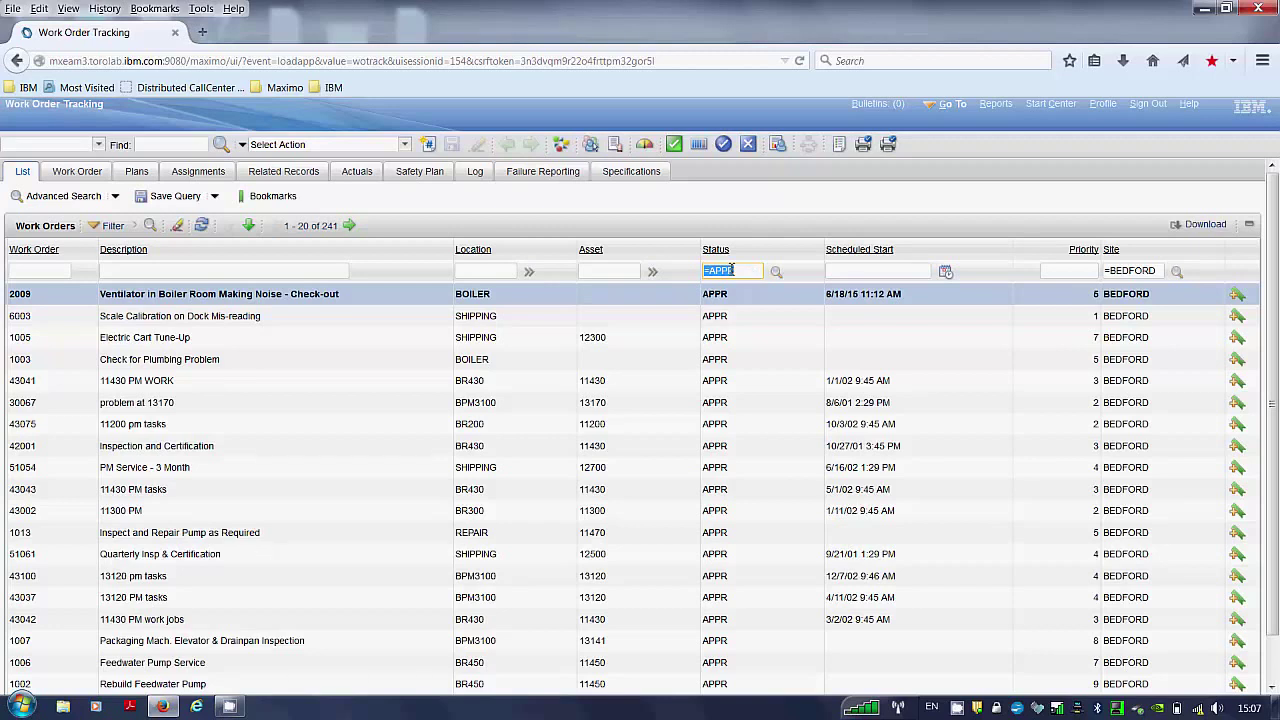
Save the current search as default query IBMTEST with description IBMTEST.
click(175, 196)
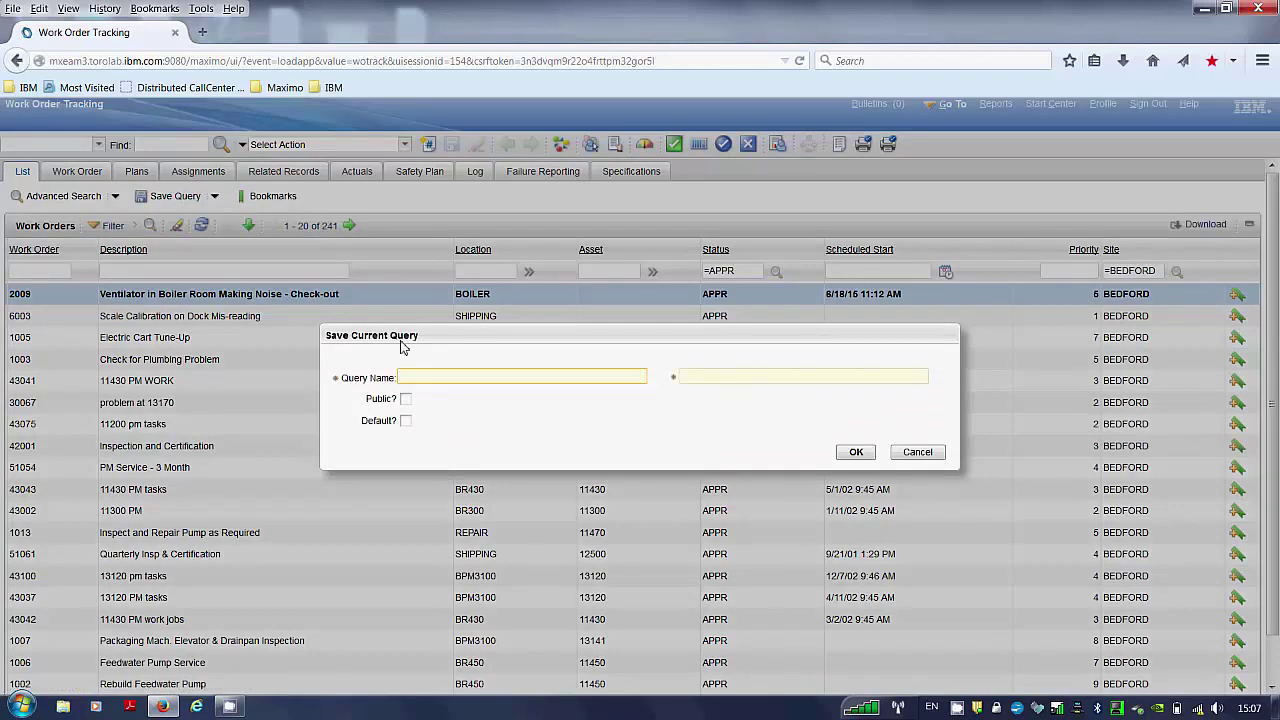
key(Caps_Lock)
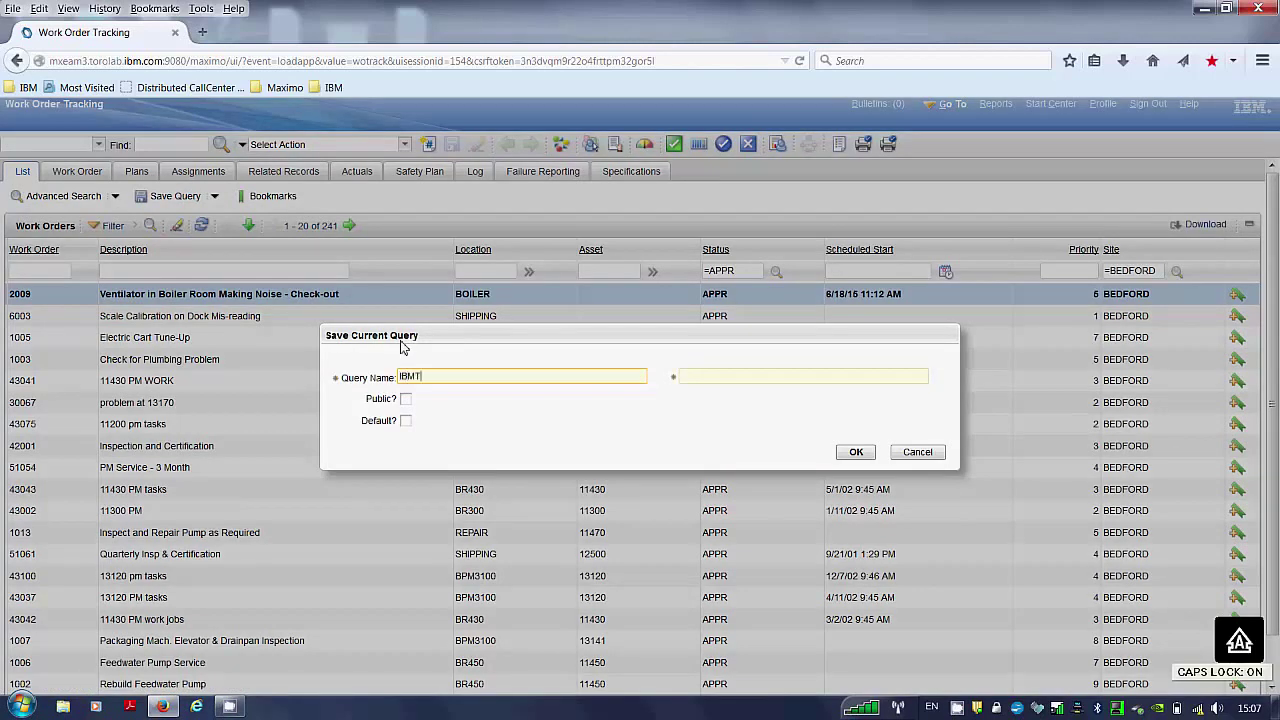
key(Tab)
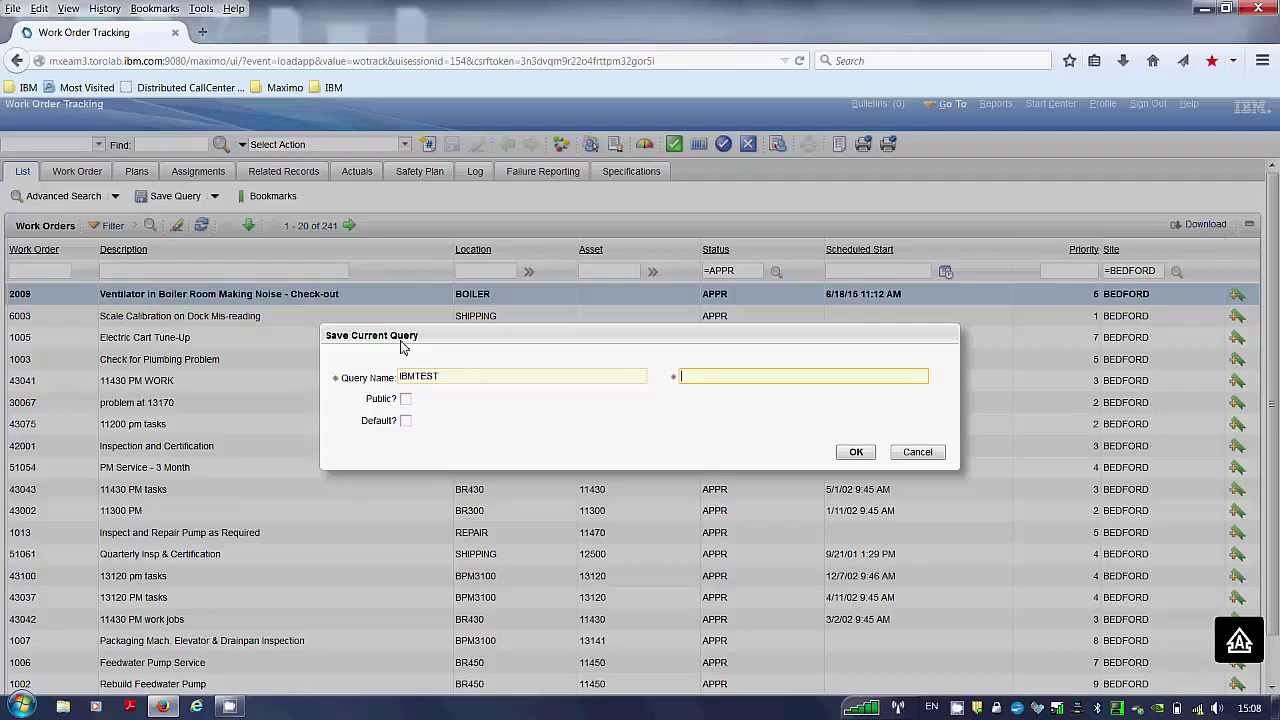
text(IBMTEST)
click(405, 420)
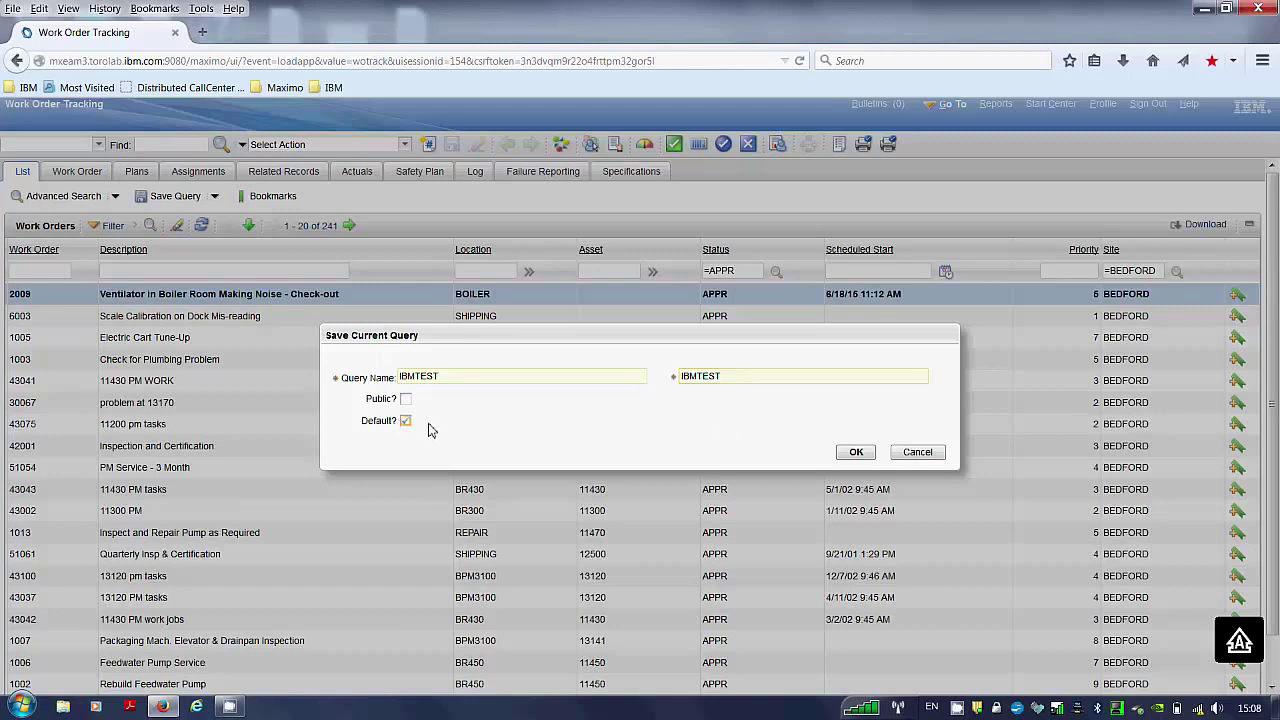
click(858, 453)
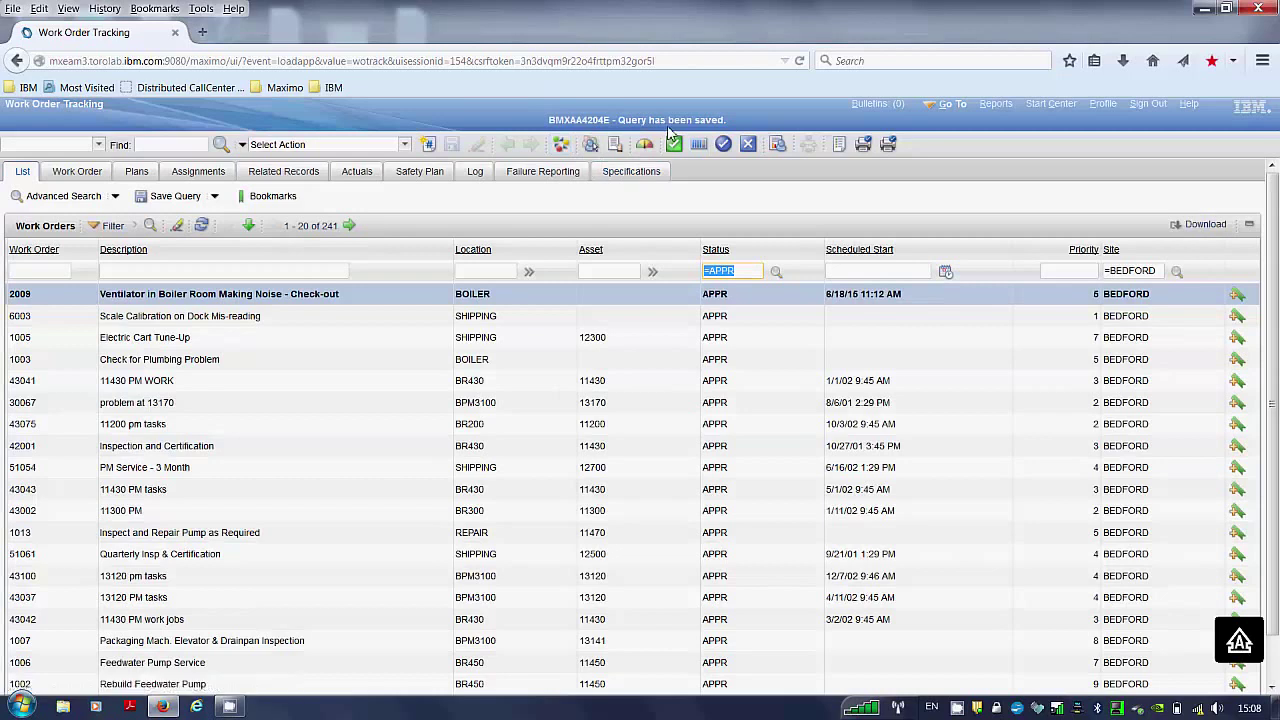
click(215, 197)
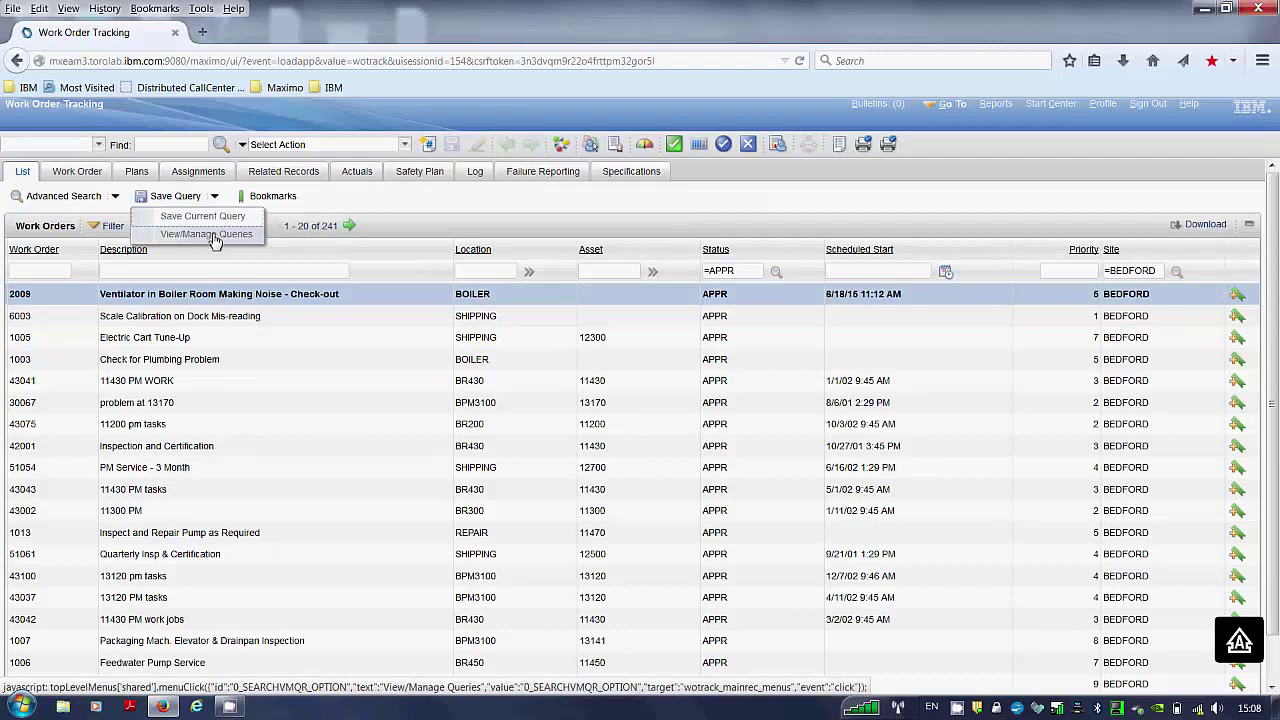
click(207, 234)
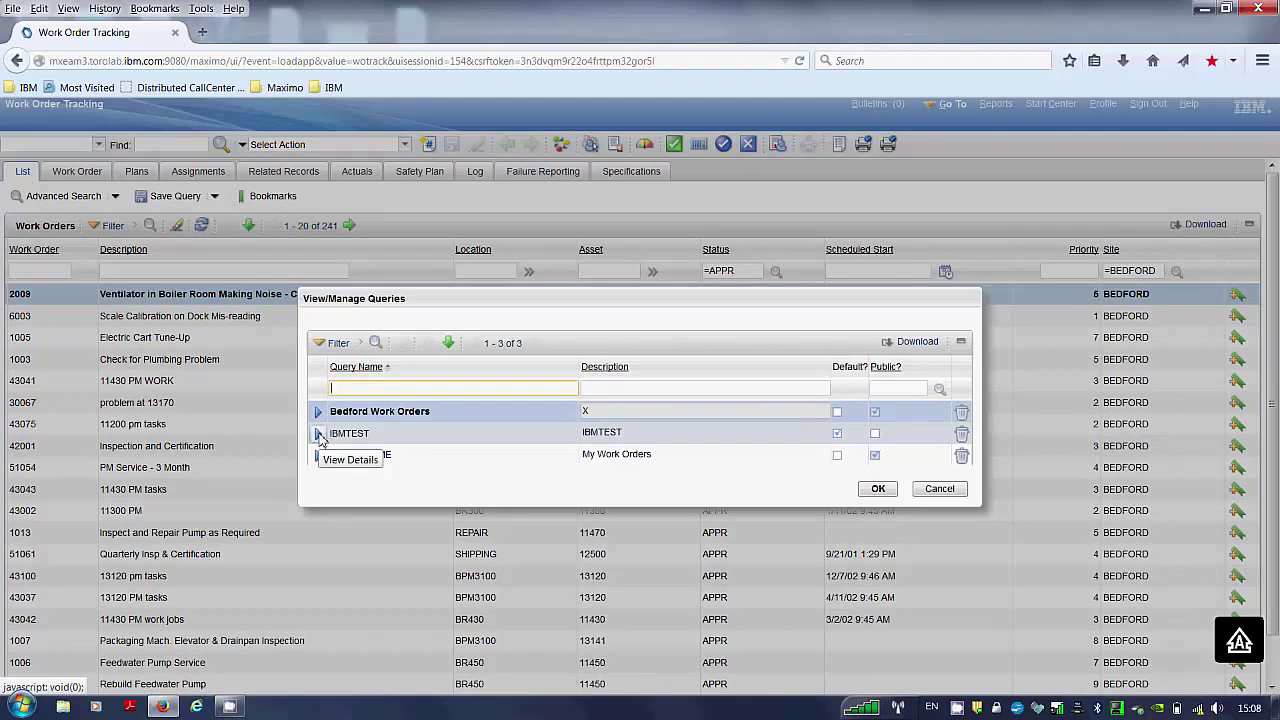
click(318, 436)
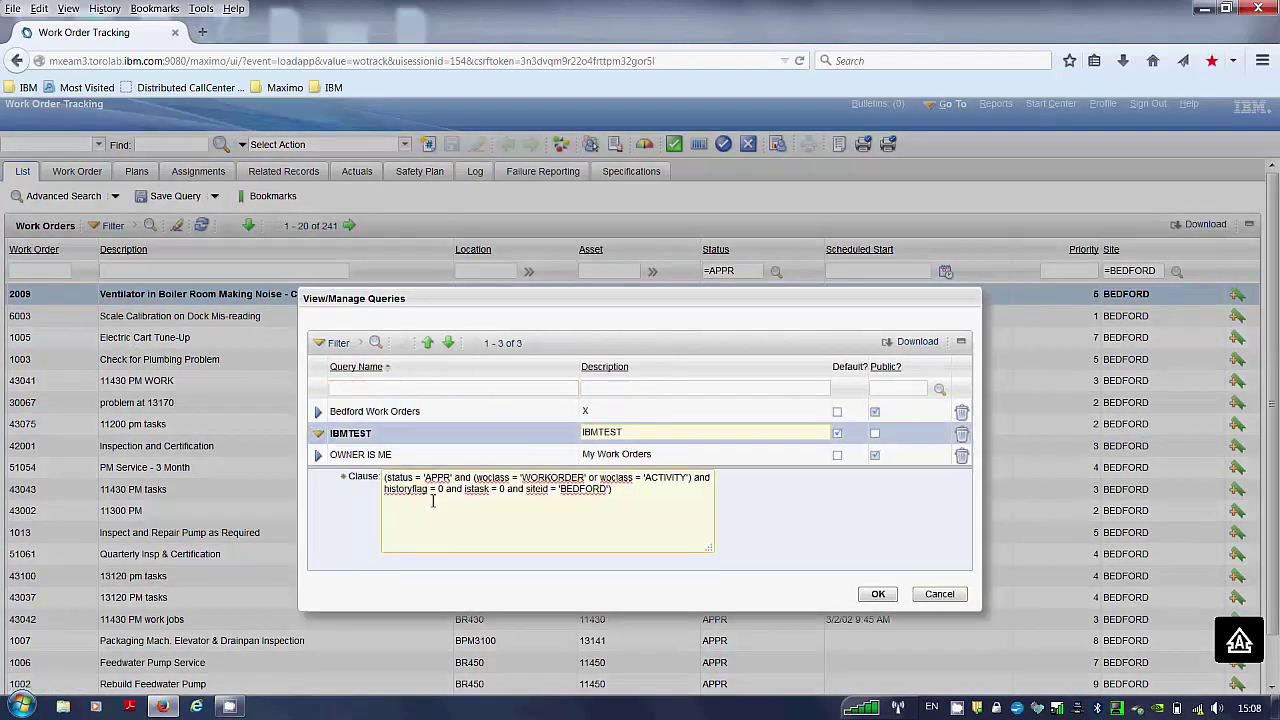
drag(440, 513, 352, 474)
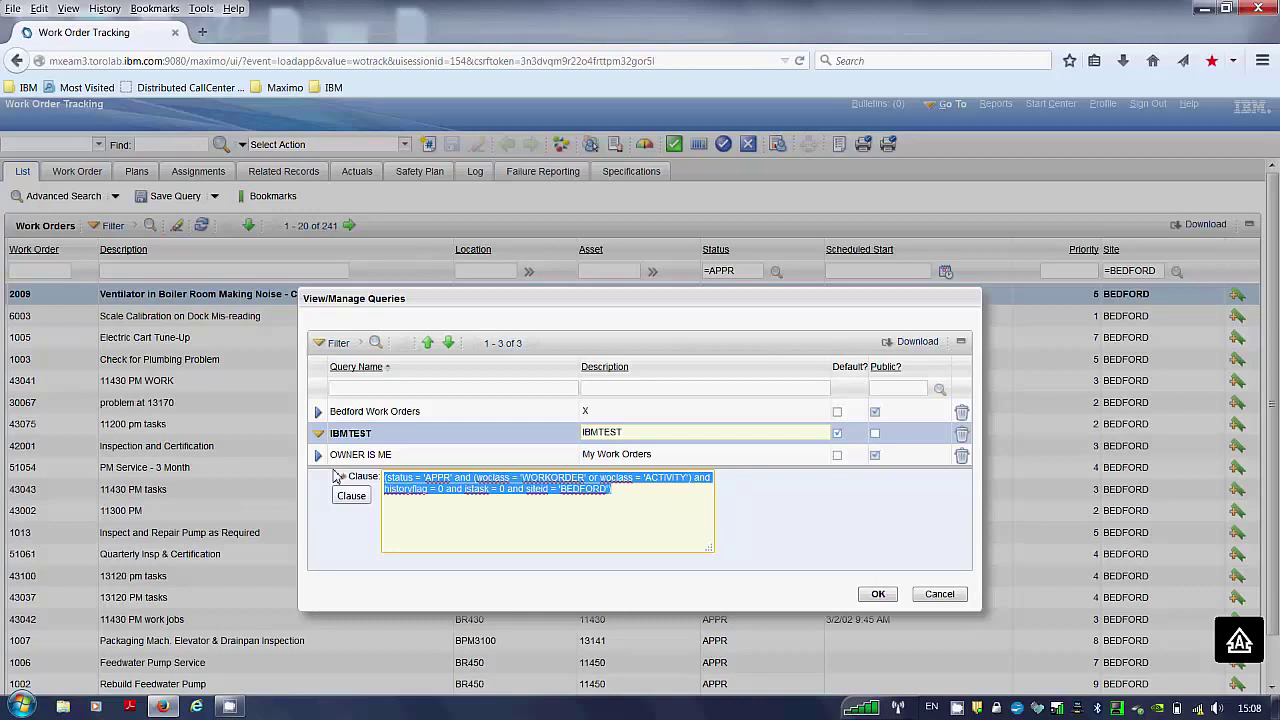
click(878, 597)
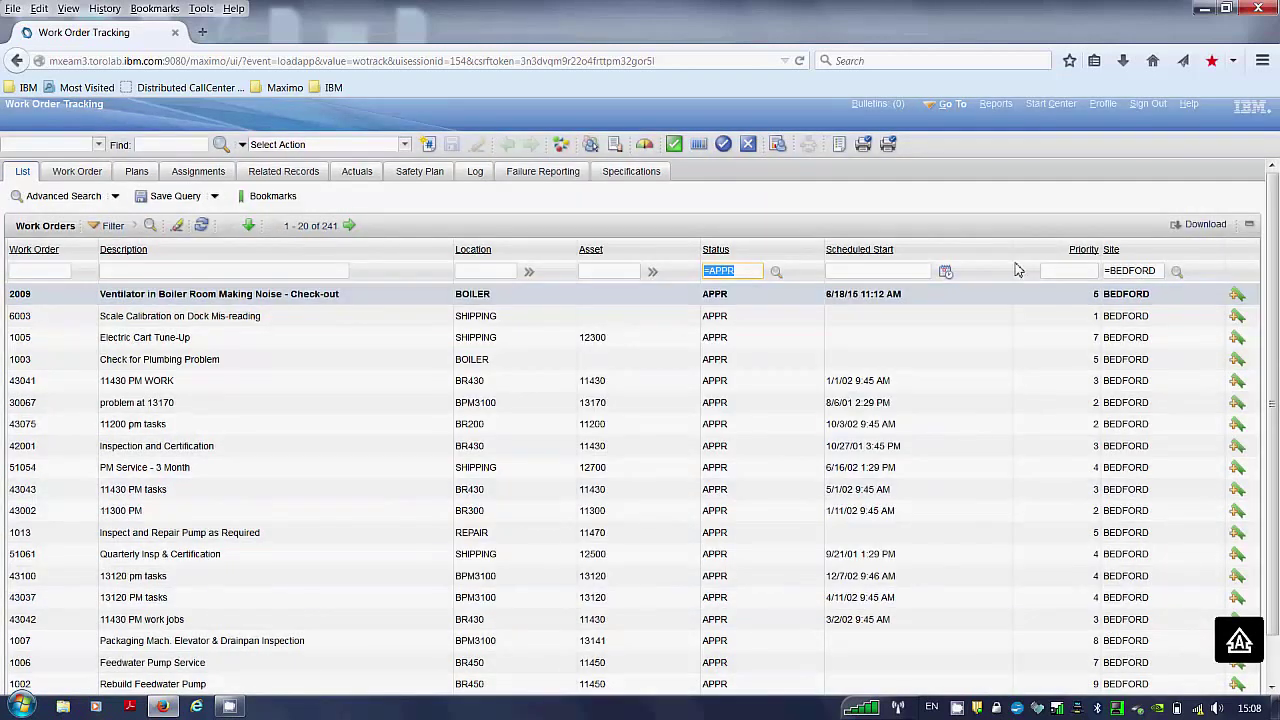
Return to the Start Center and open Change Content/Layout.
click(1049, 105)
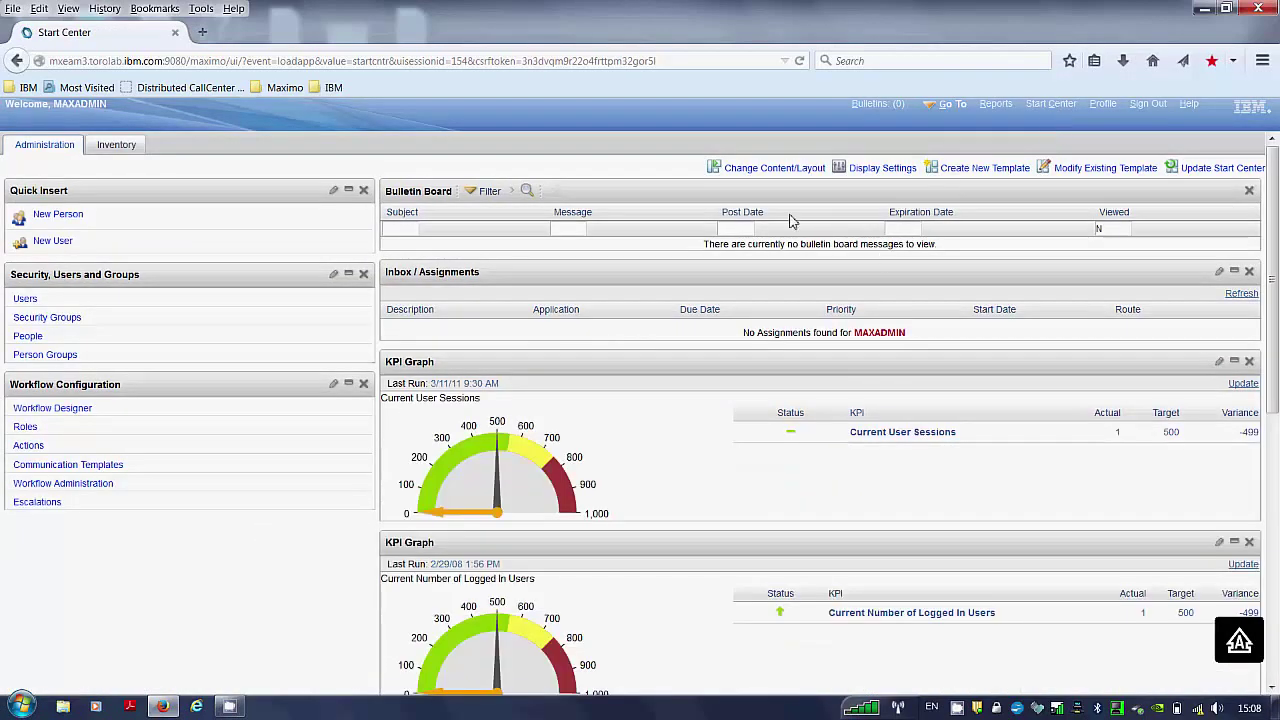
click(770, 173)
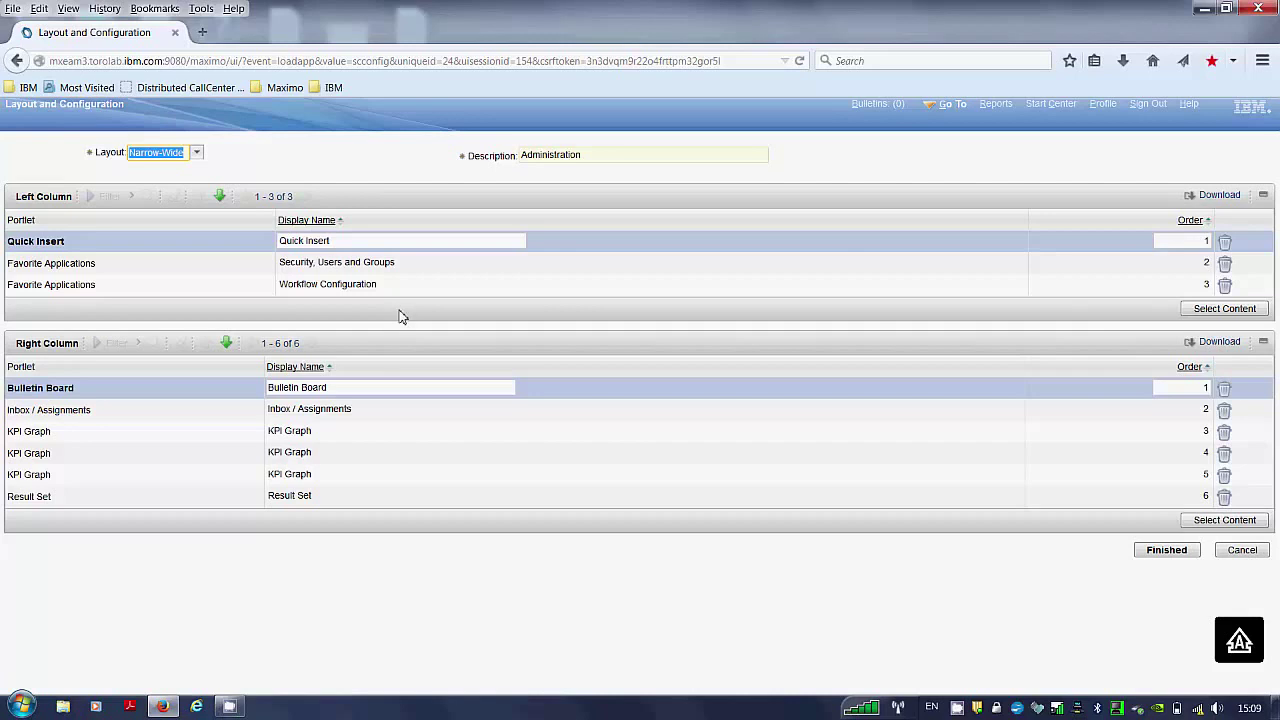
Add a Result Set portlet to the layout and finish to save it.
click(1208, 312)
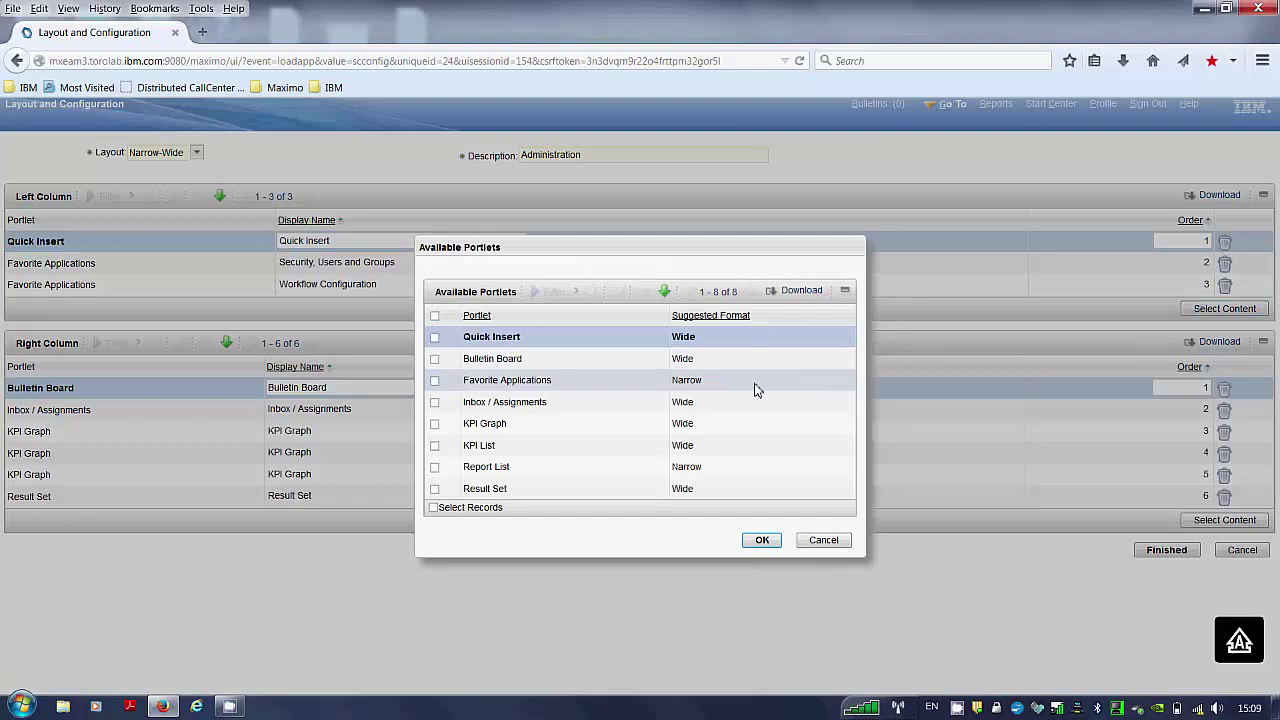
click(435, 491)
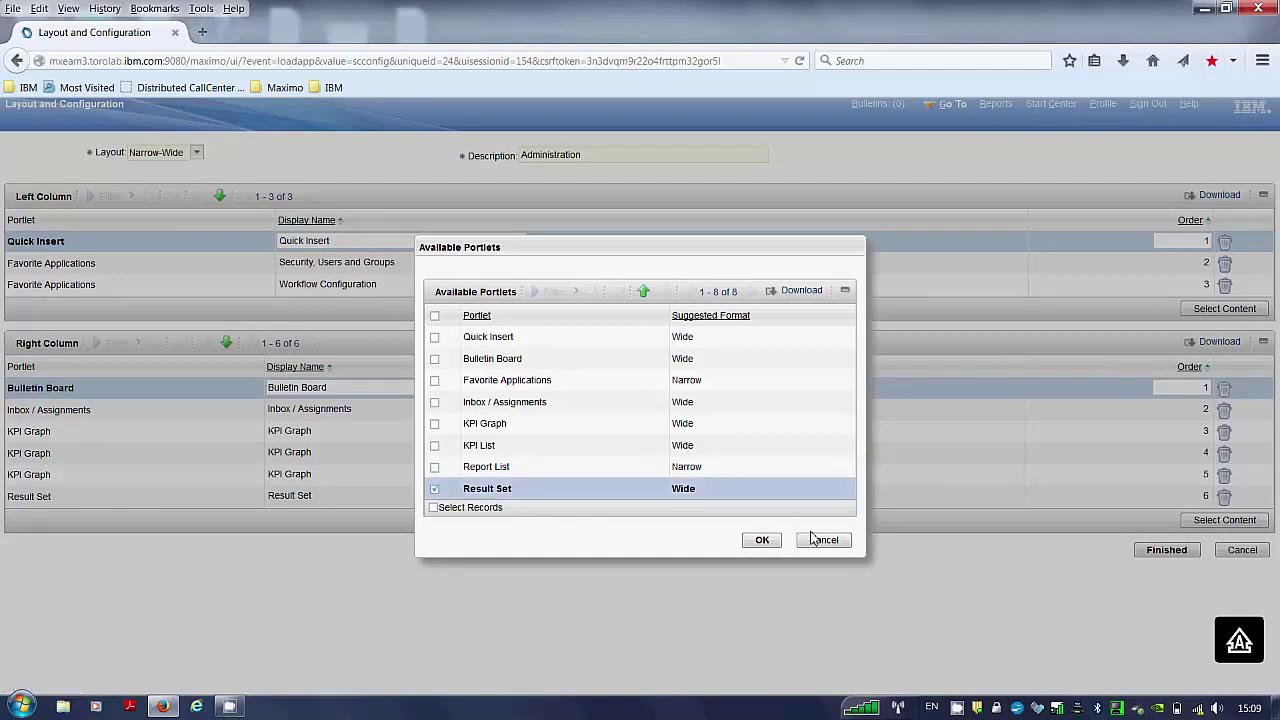
click(770, 540)
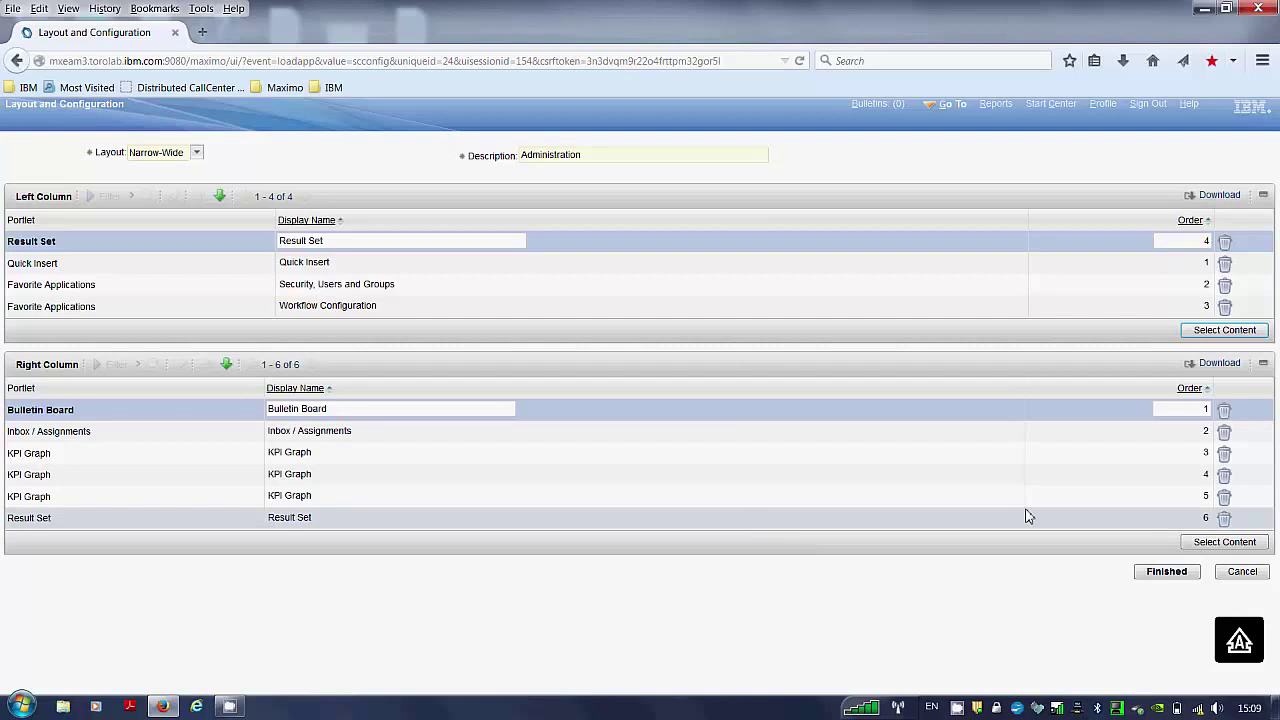
click(1167, 572)
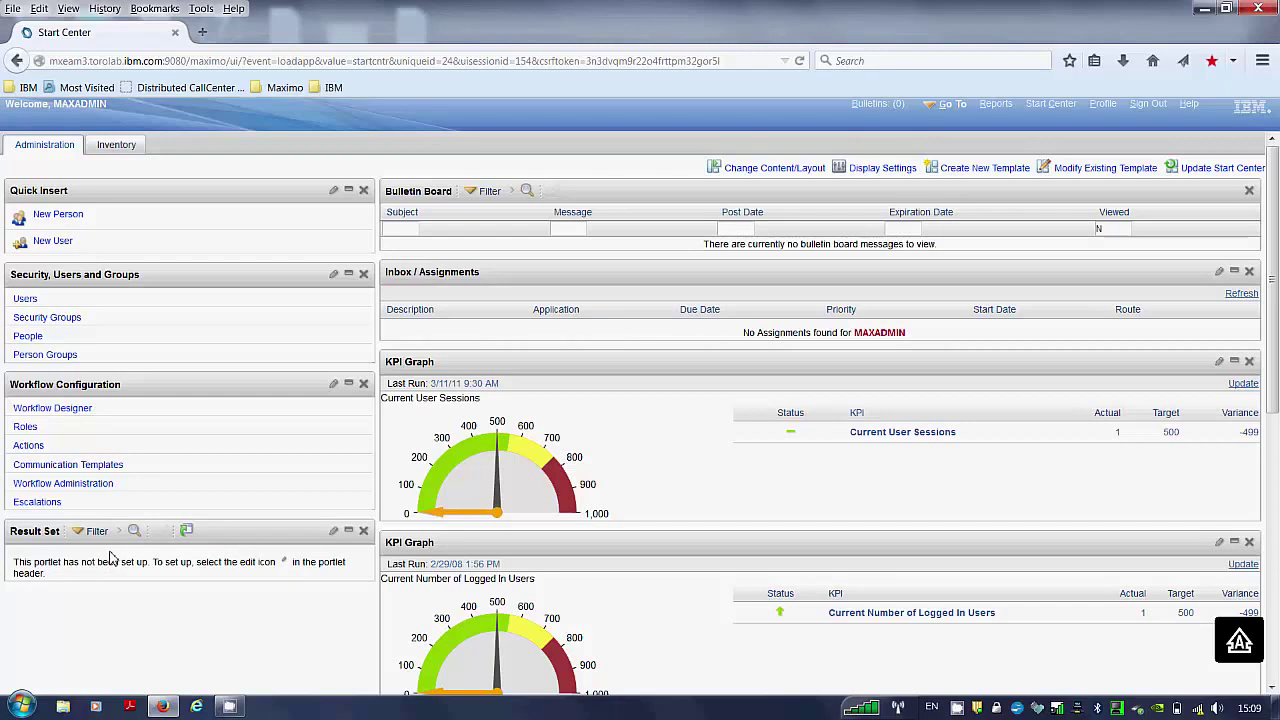
Edit the Result Set portlet and select the IBMTEST query filtered by name.
click(334, 531)
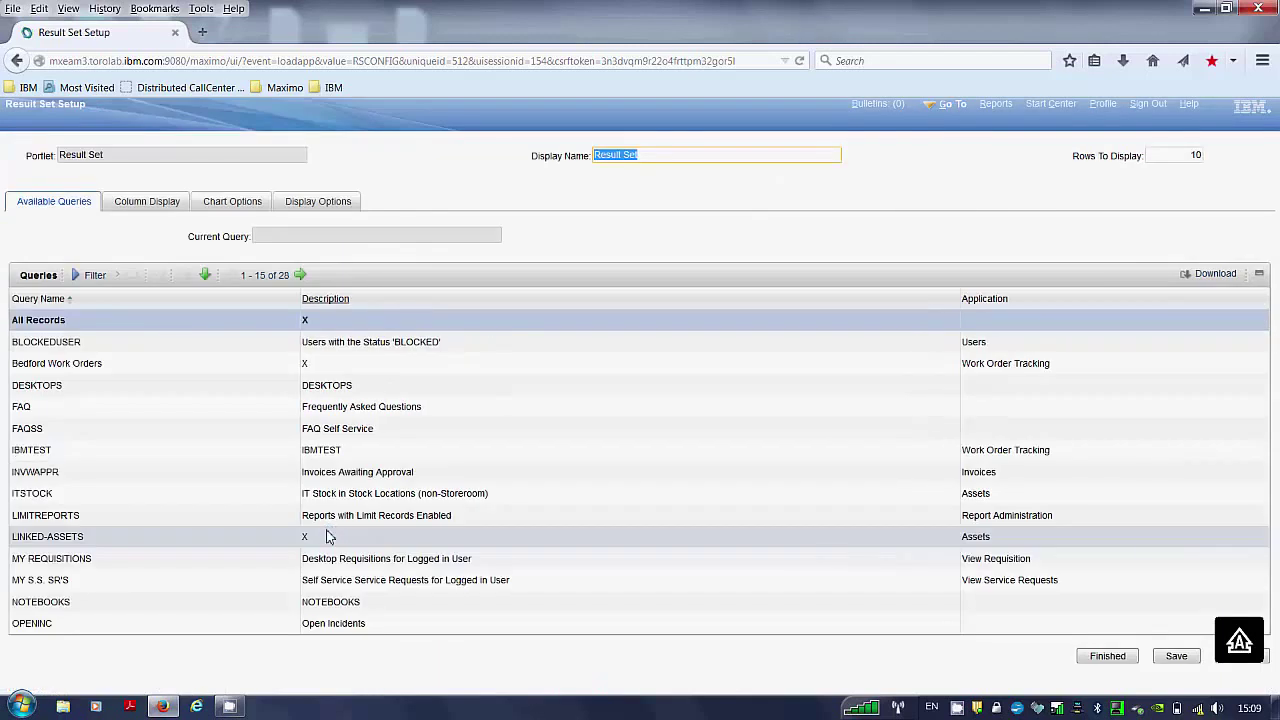
click(97, 277)
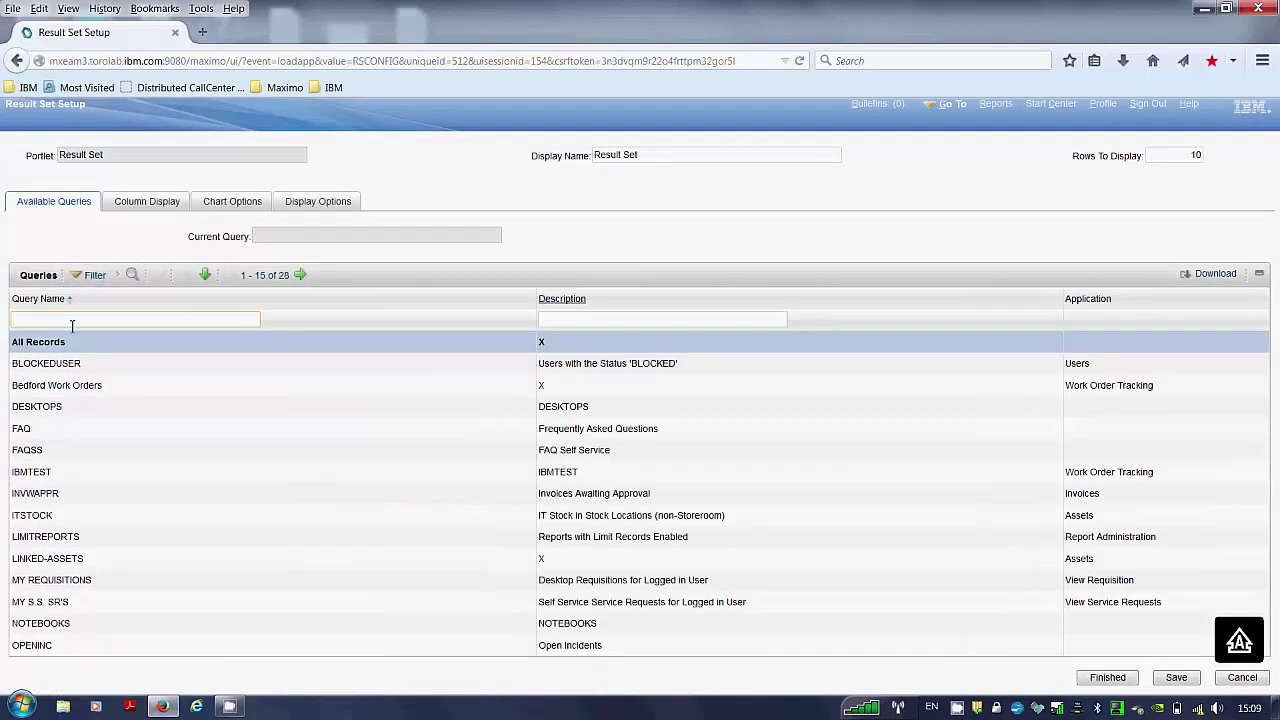
key(Caps_Lock)
text(ibm)
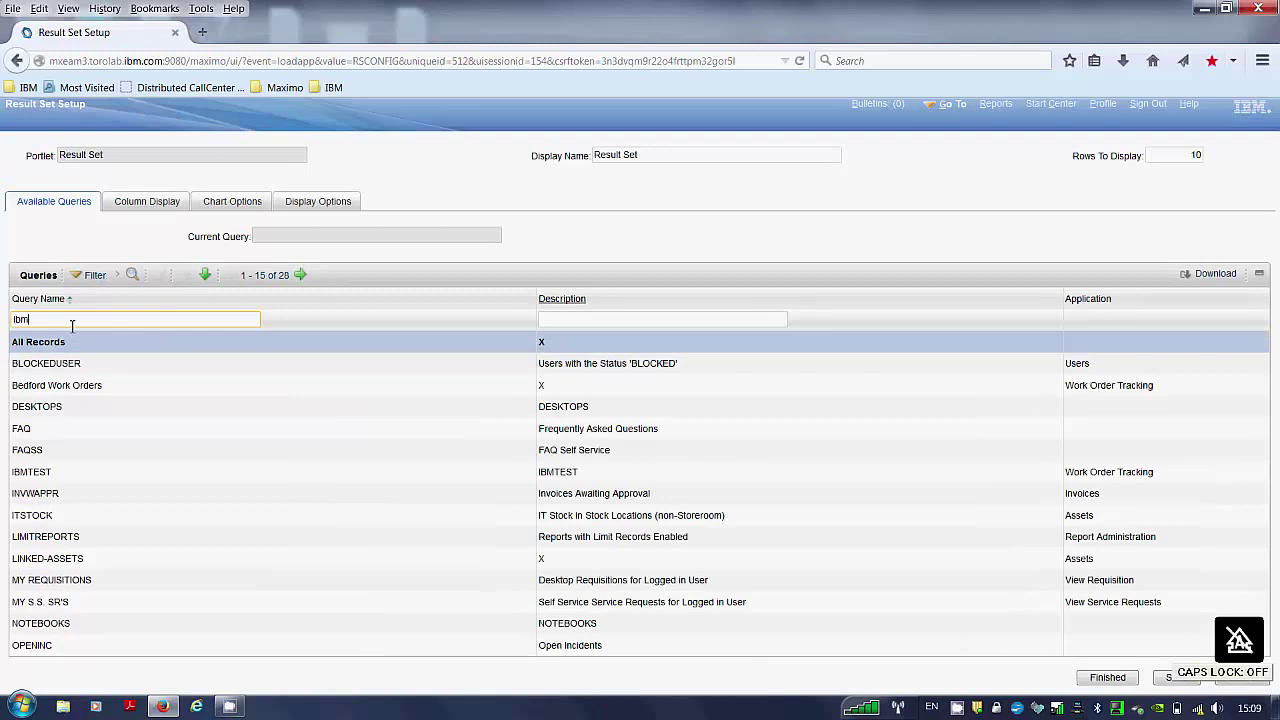
text(test)
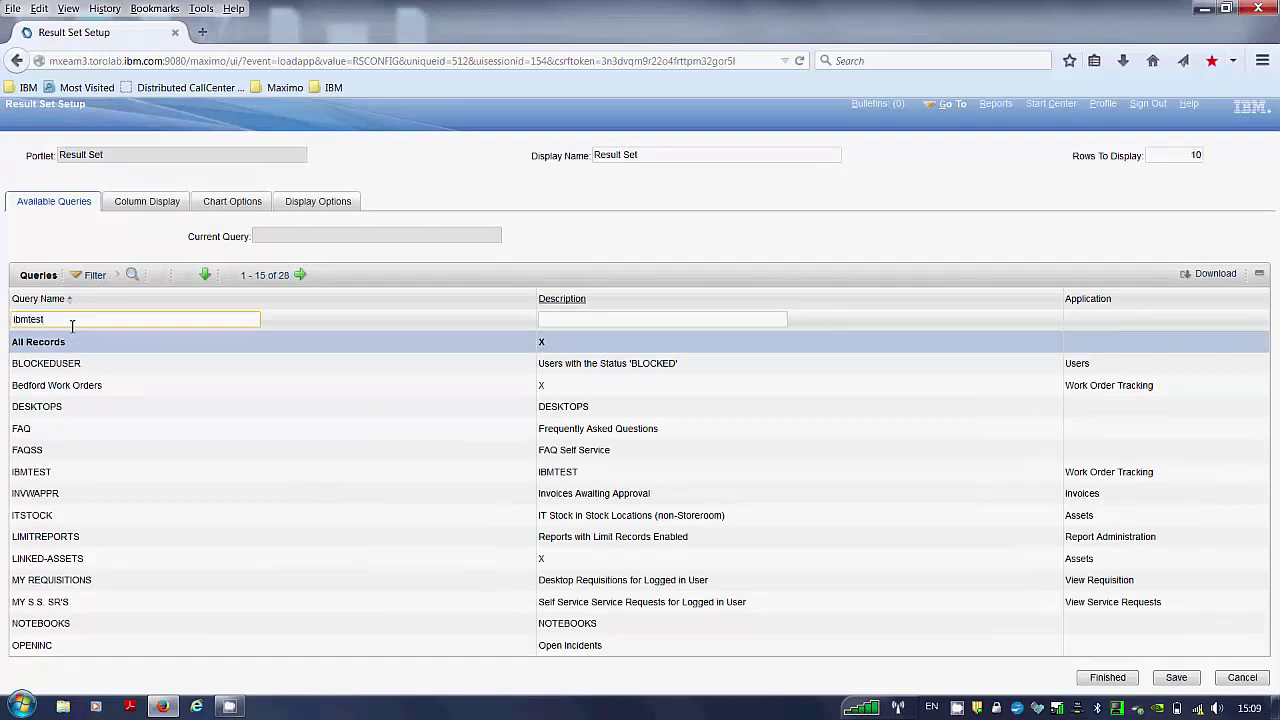
key(Return)
click(30, 343)
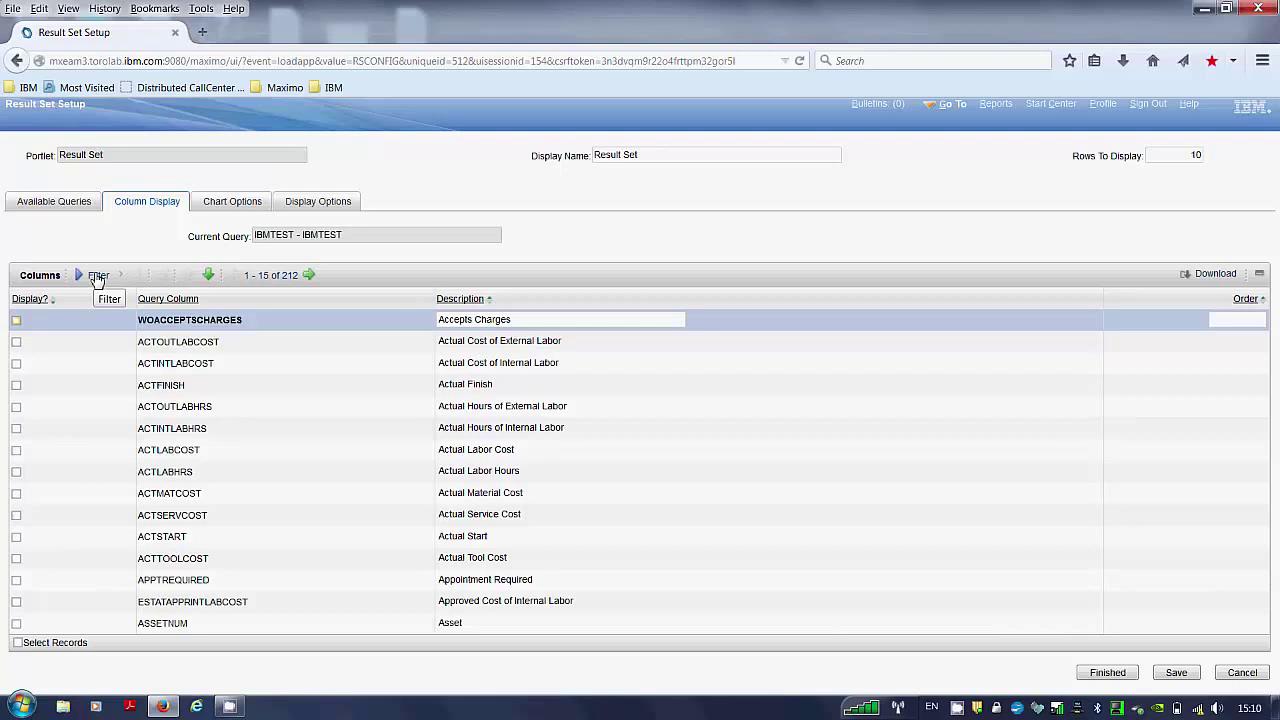
Filter columns by 'workorder', tick WORKORDERID for display, and save.
click(97, 276)
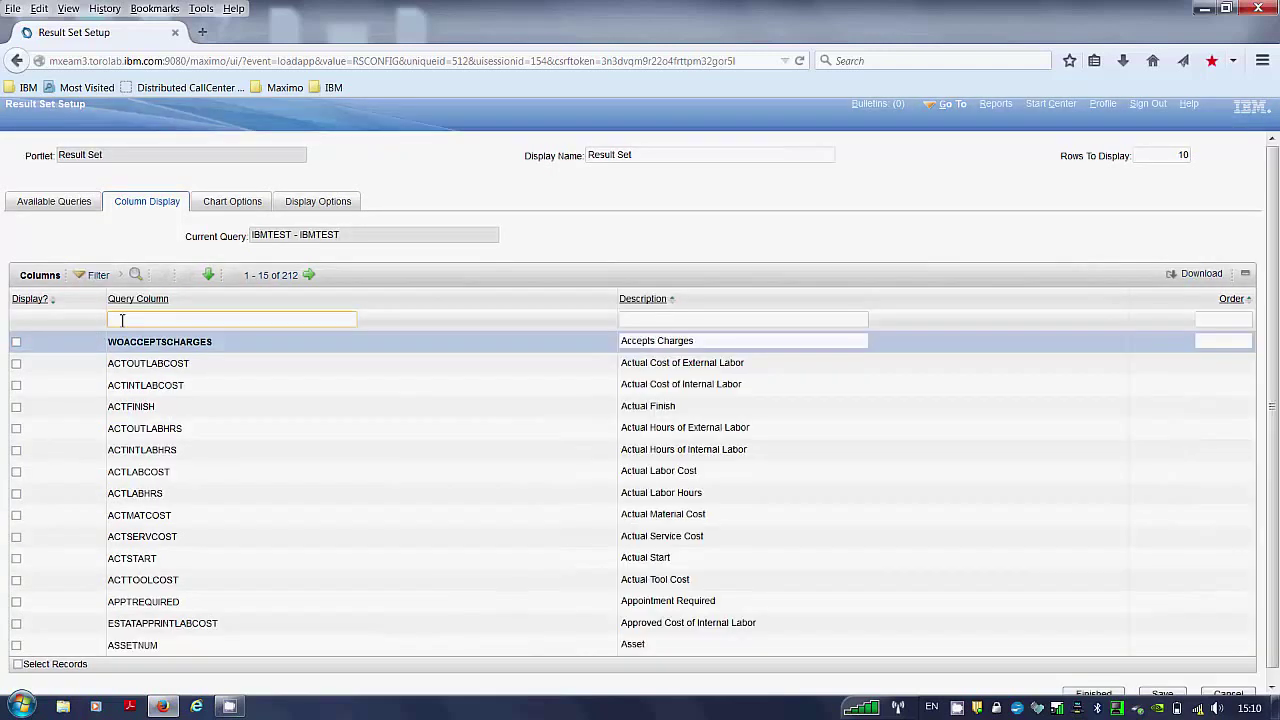
text(workorder)
key(Return)
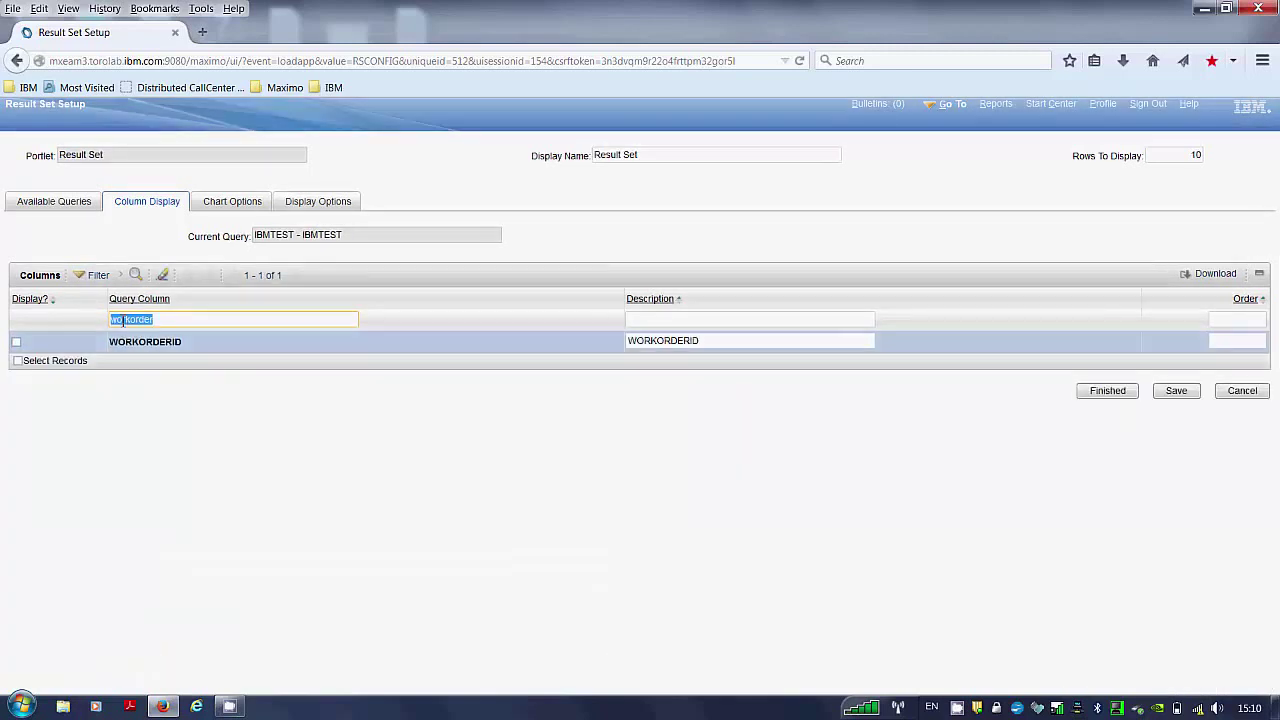
click(17, 343)
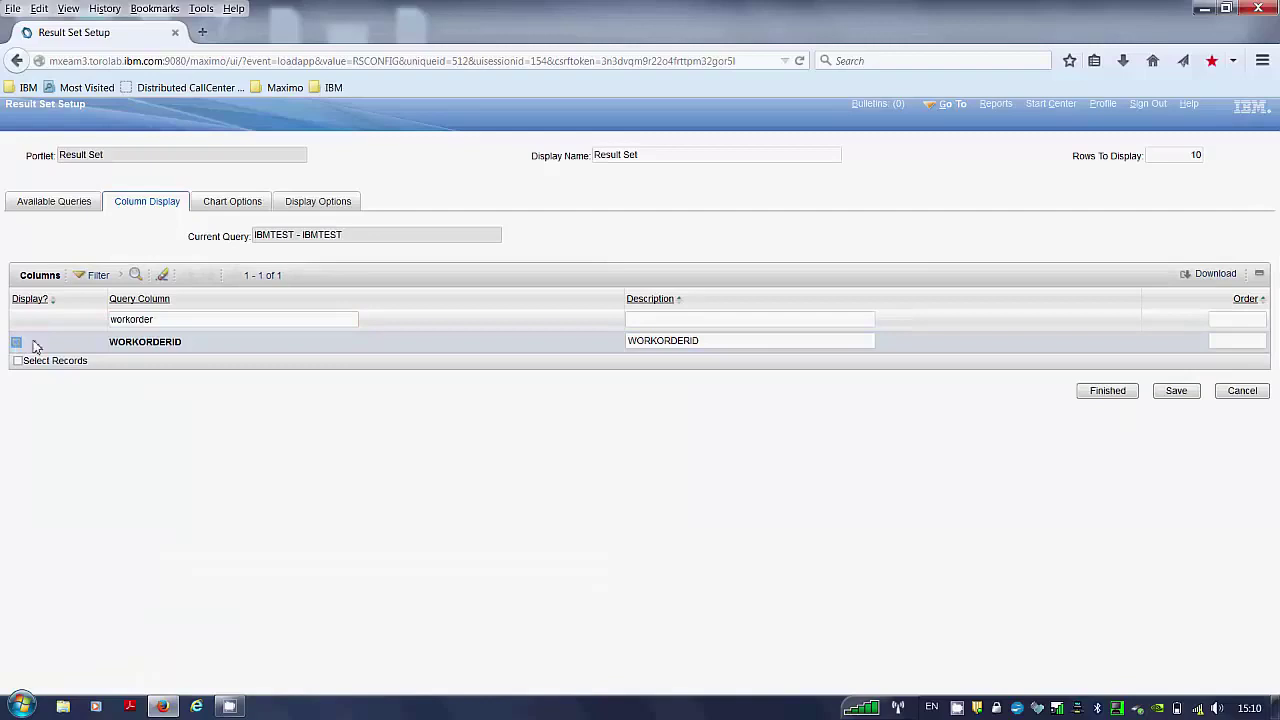
double_click(157, 318)
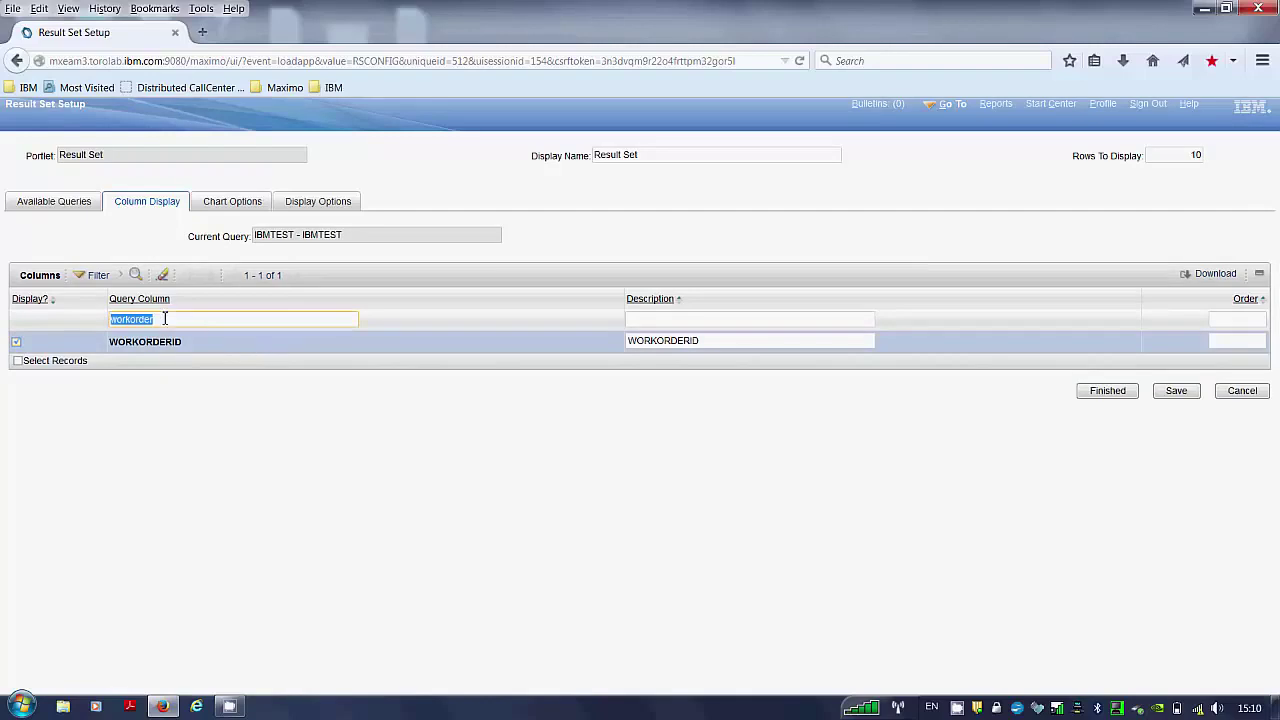
click(1177, 391)
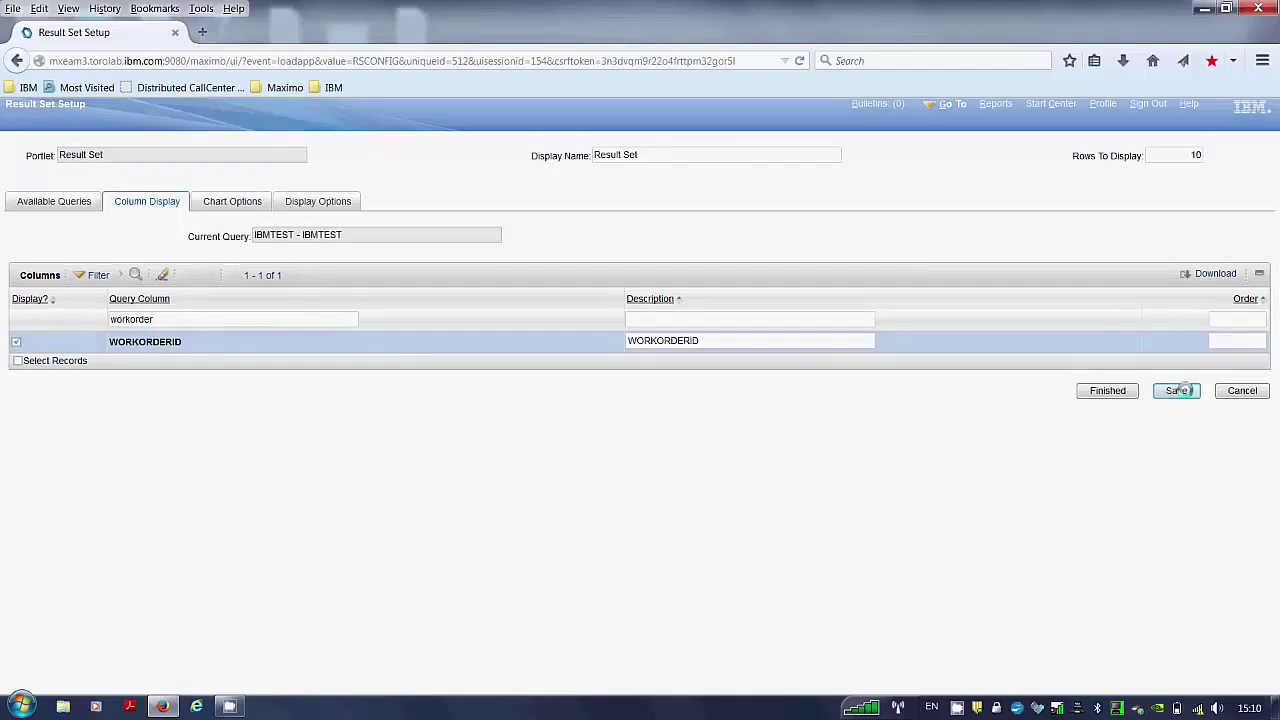
Filter columns by 'status', tick STATUS for display, and save.
click(176, 322)
key(ctrl+a)
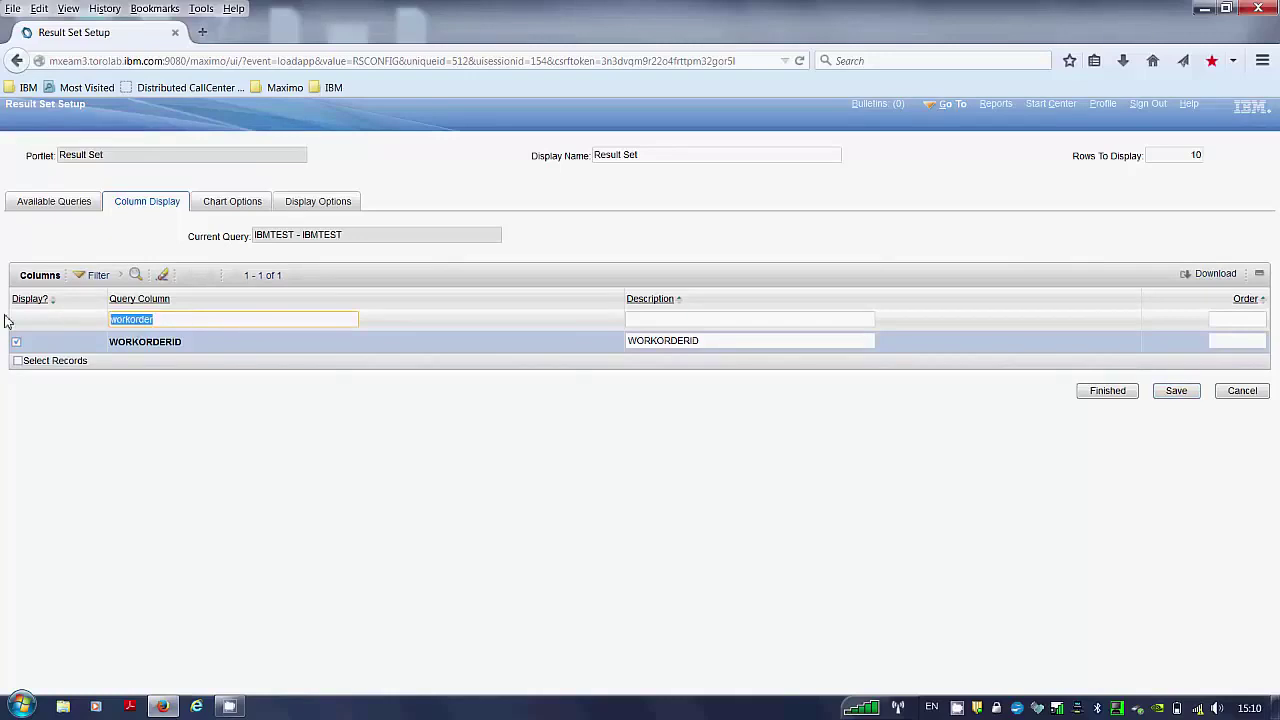
text(s)
text(tatus)
key(Return)
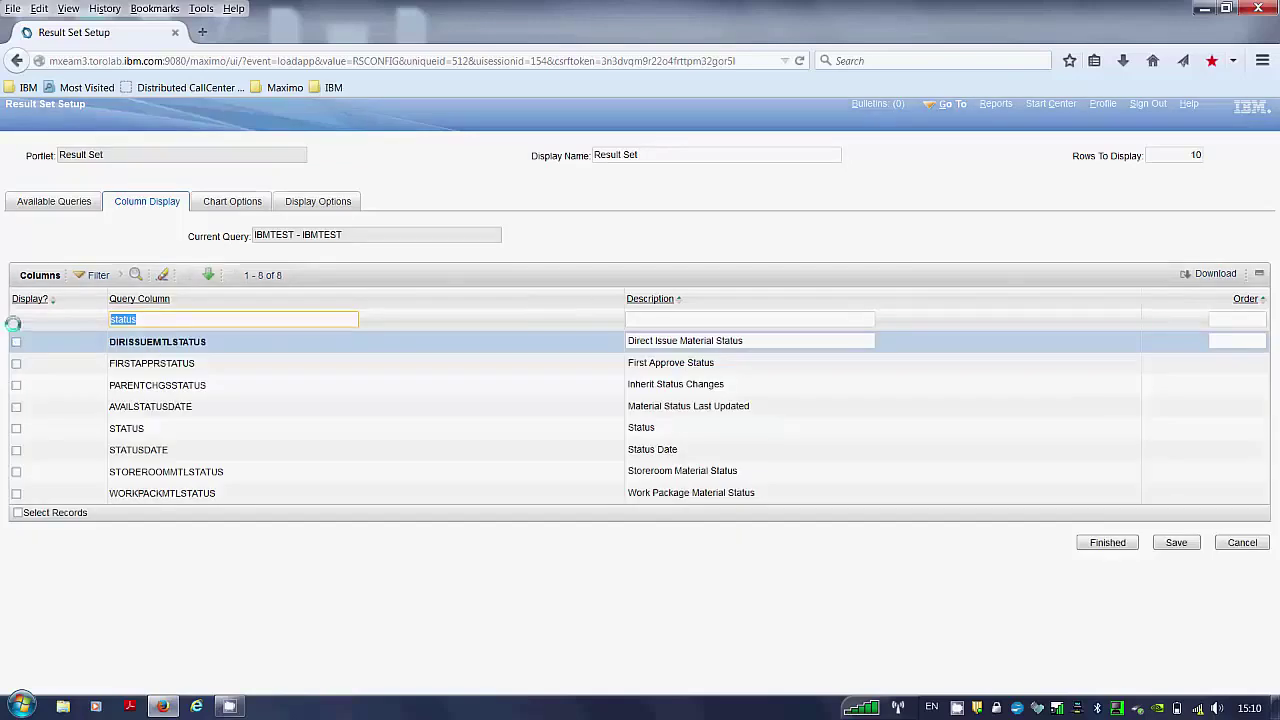
click(16, 428)
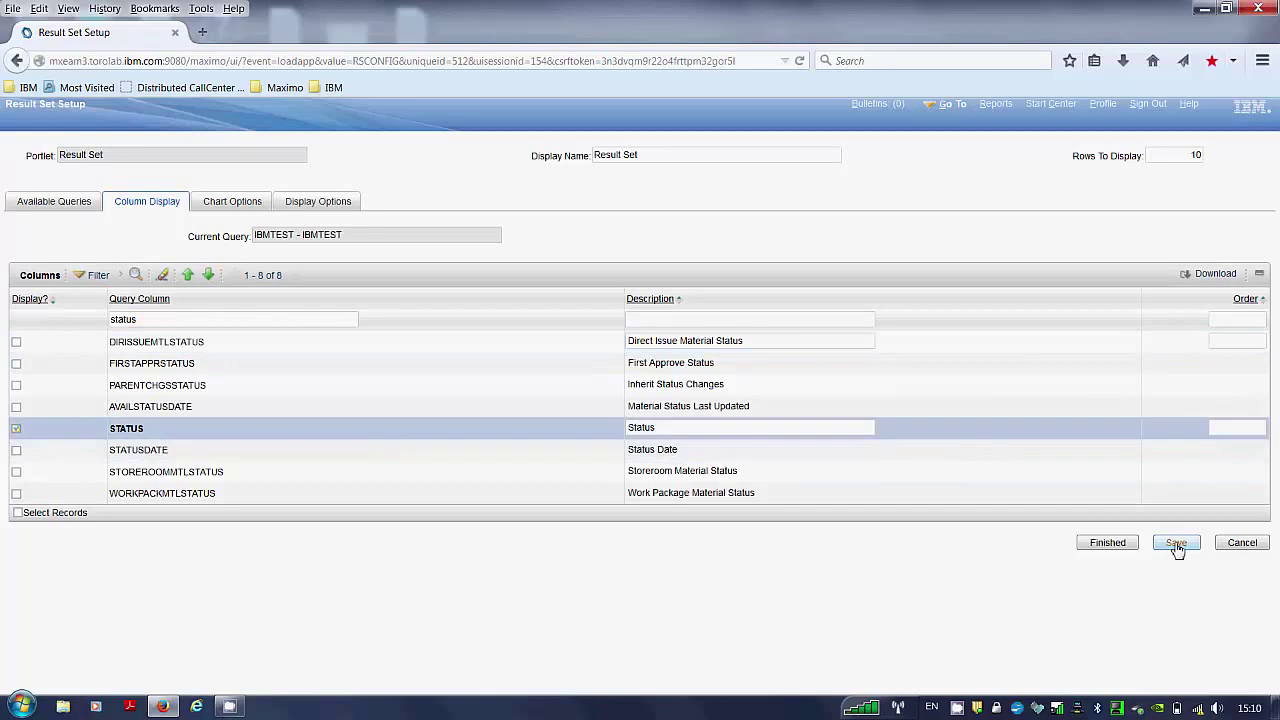
click(1175, 545)
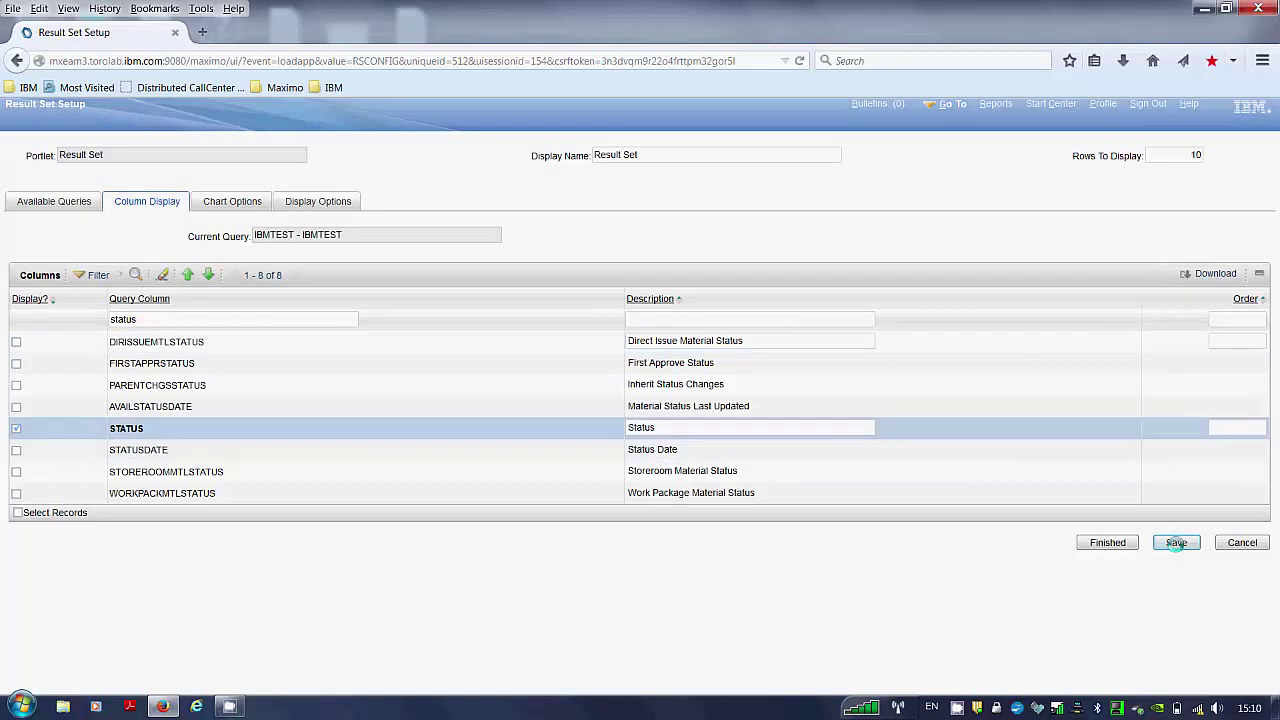
Filter columns by 'work', tick WORKLOCATION for display, and save.
click(156, 320)
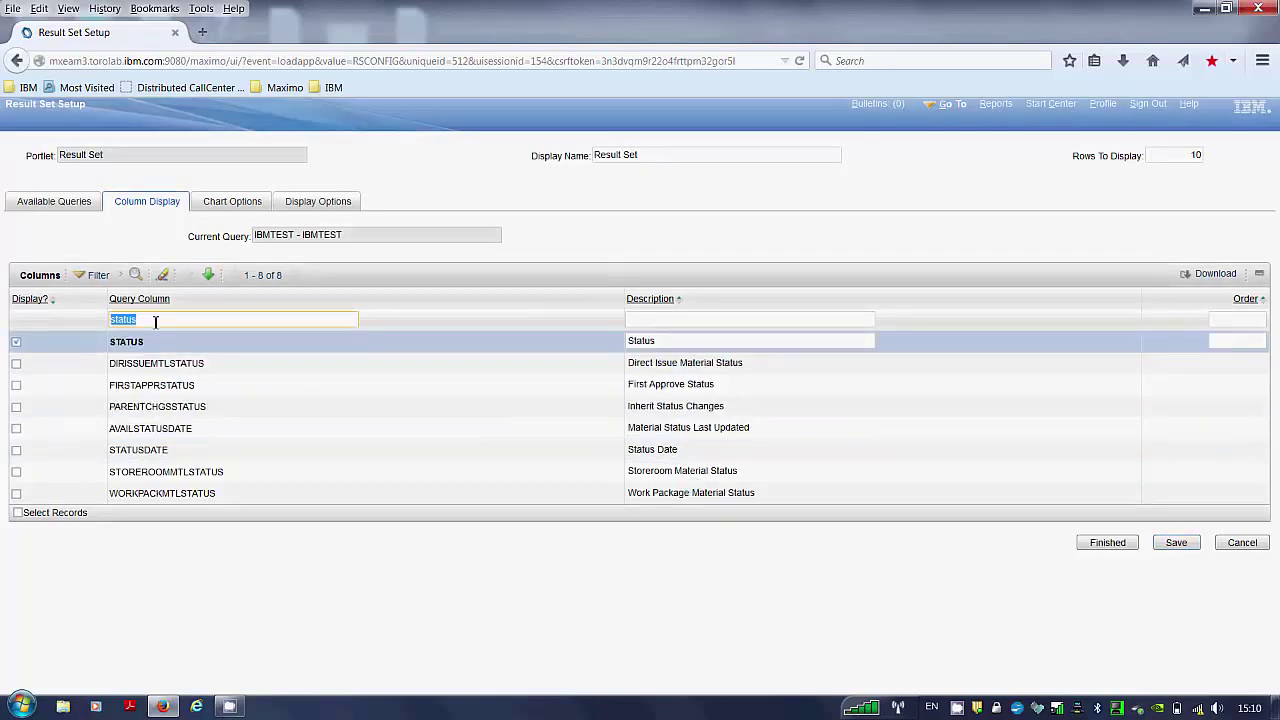
text(work)
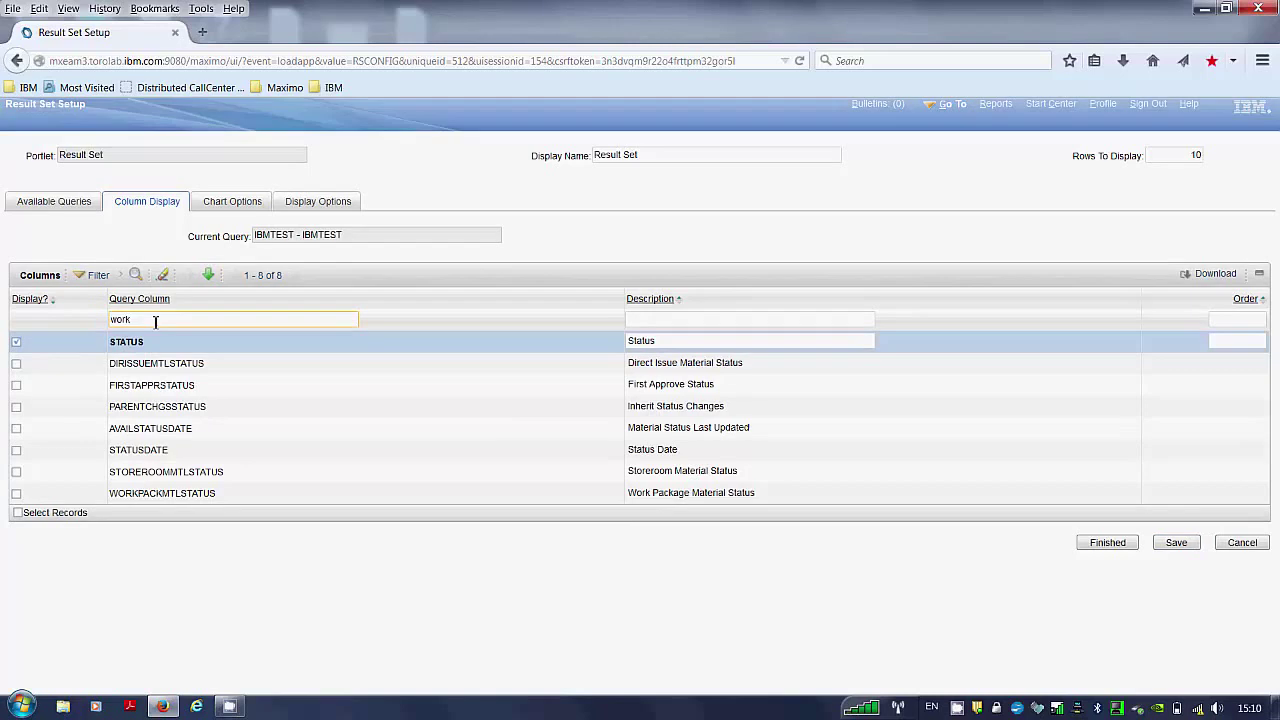
key(Return)
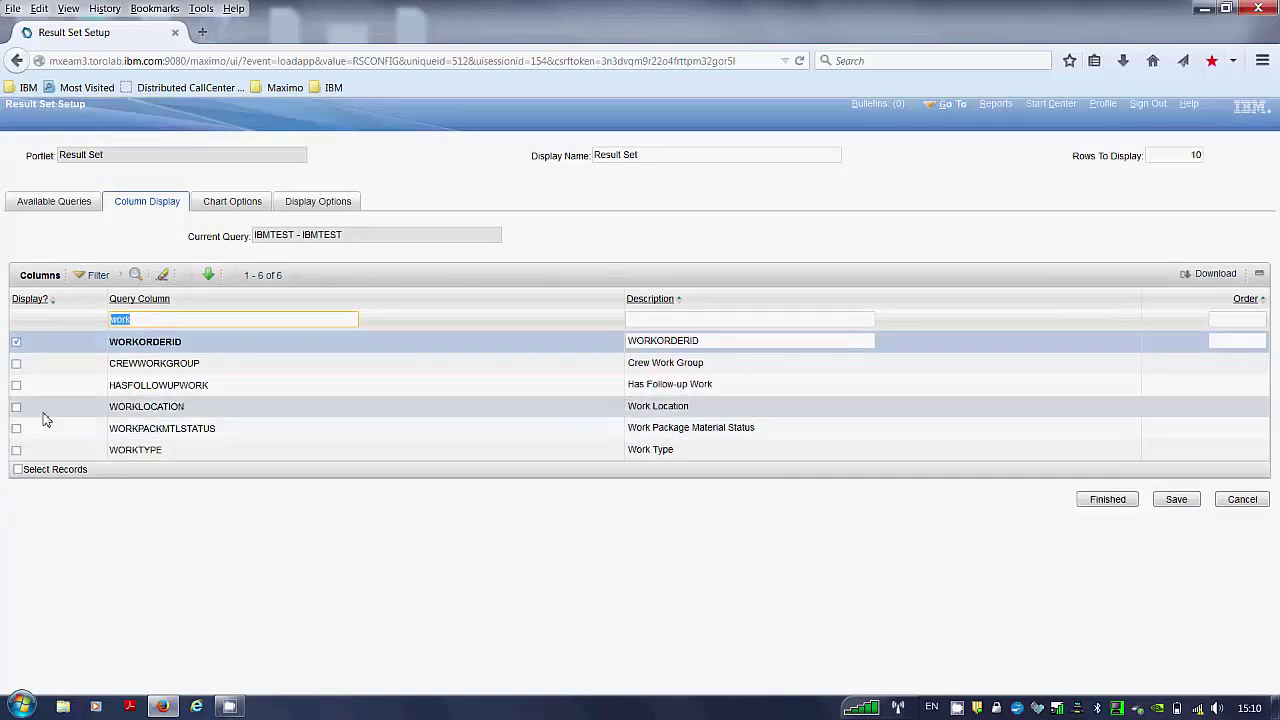
click(17, 408)
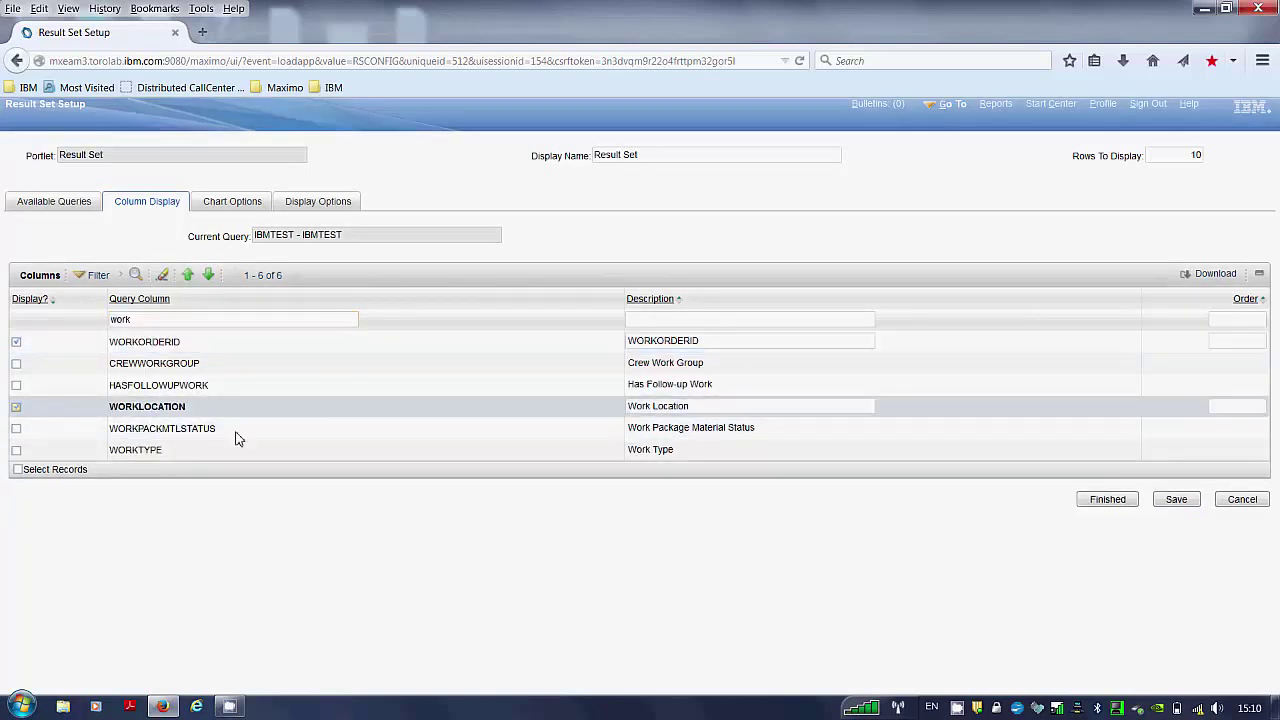
click(1177, 499)
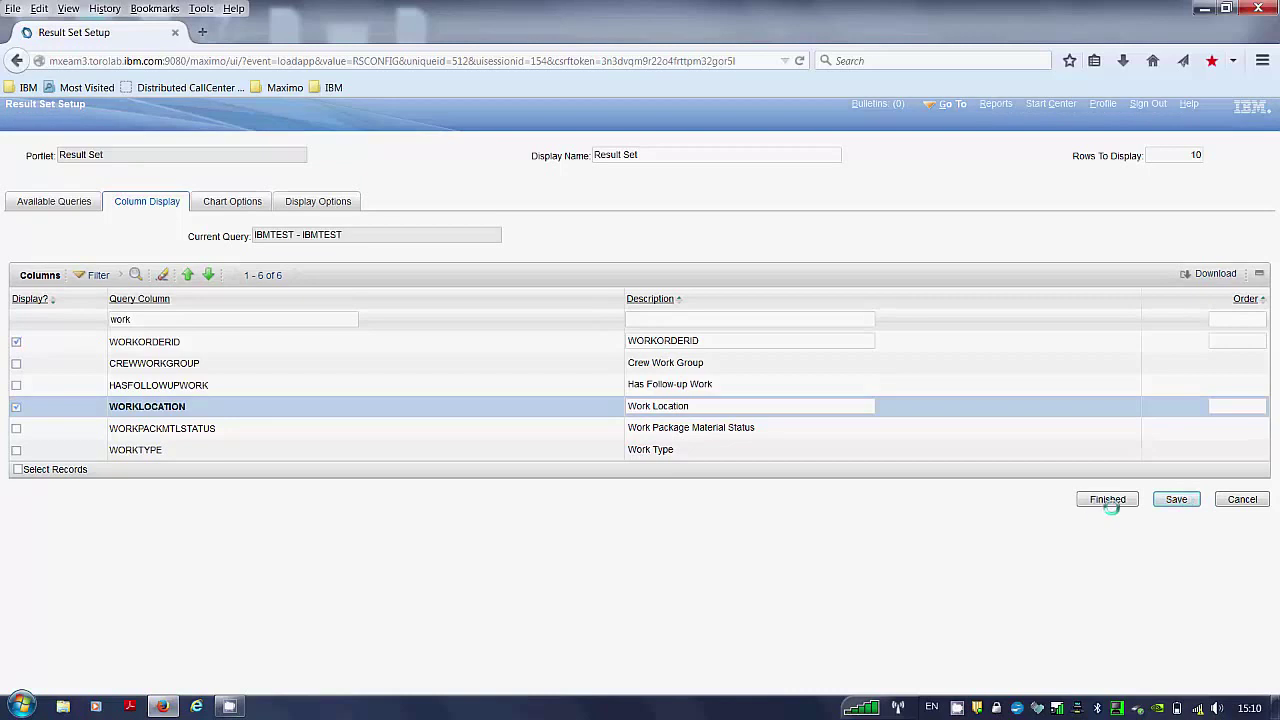
Finish the Result Set setup and scroll to see the 241 approved work orders.
click(1108, 499)
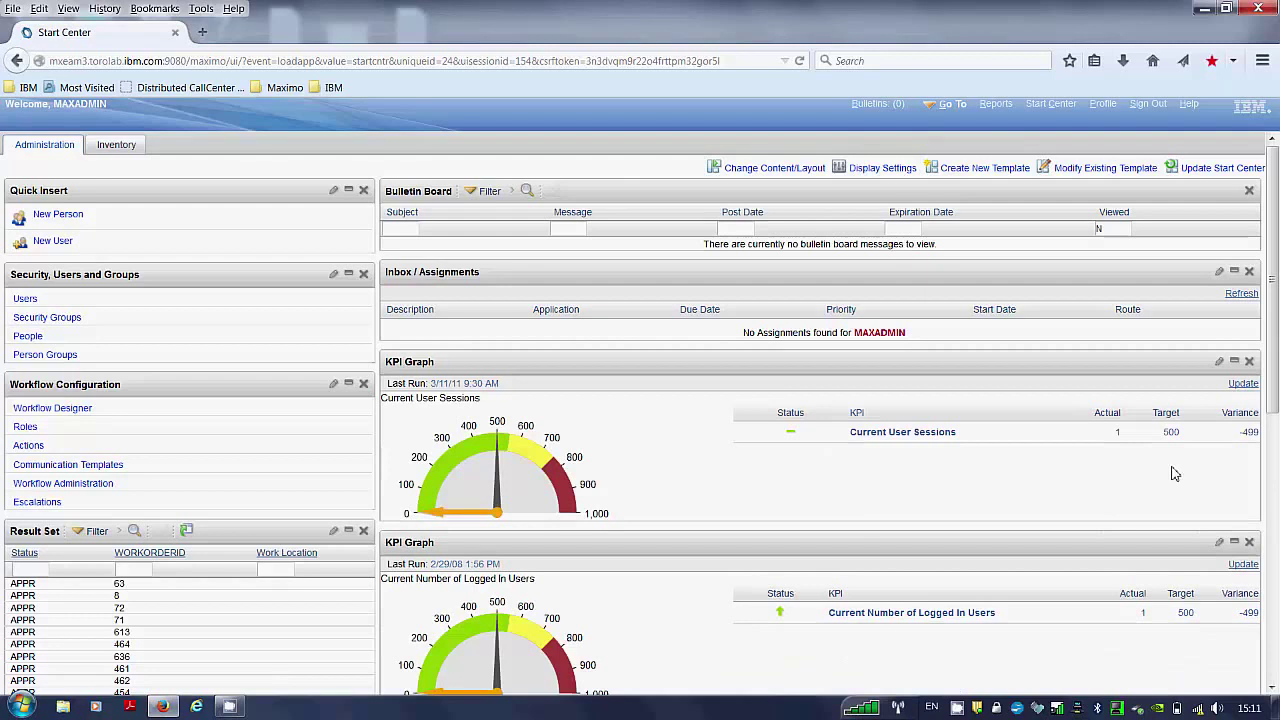
scroll(1271, 404, down, 3)
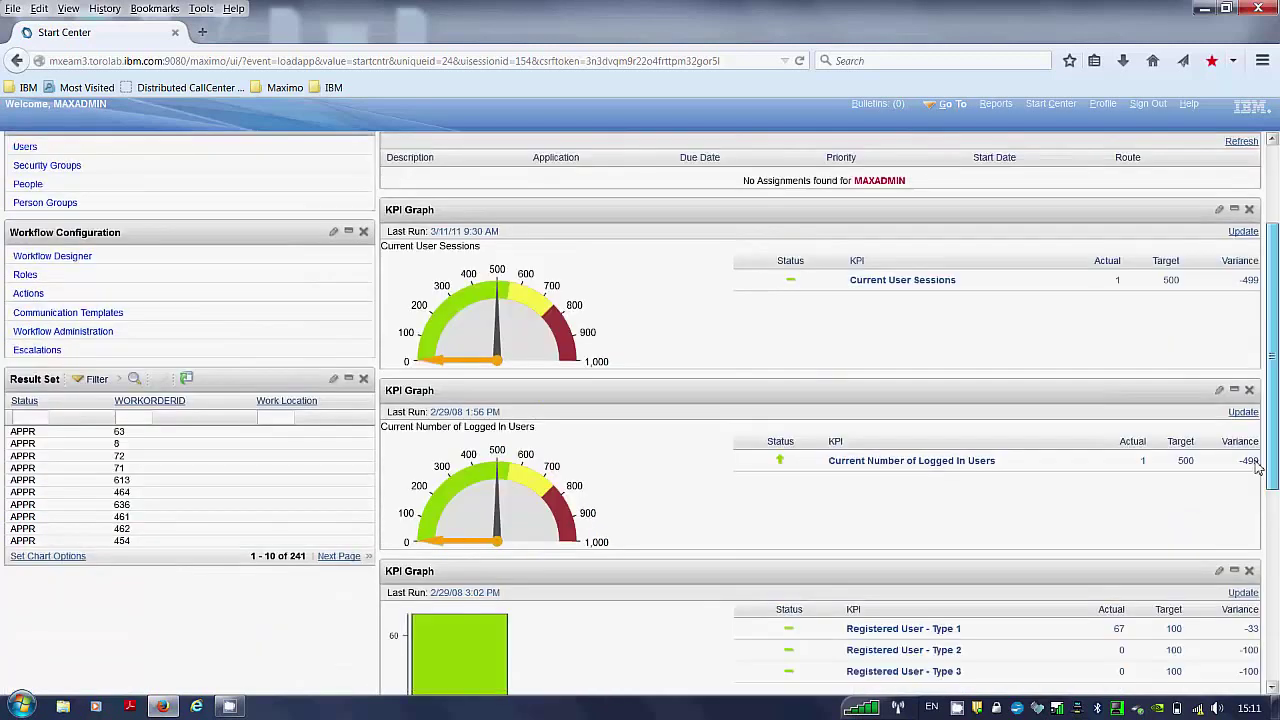